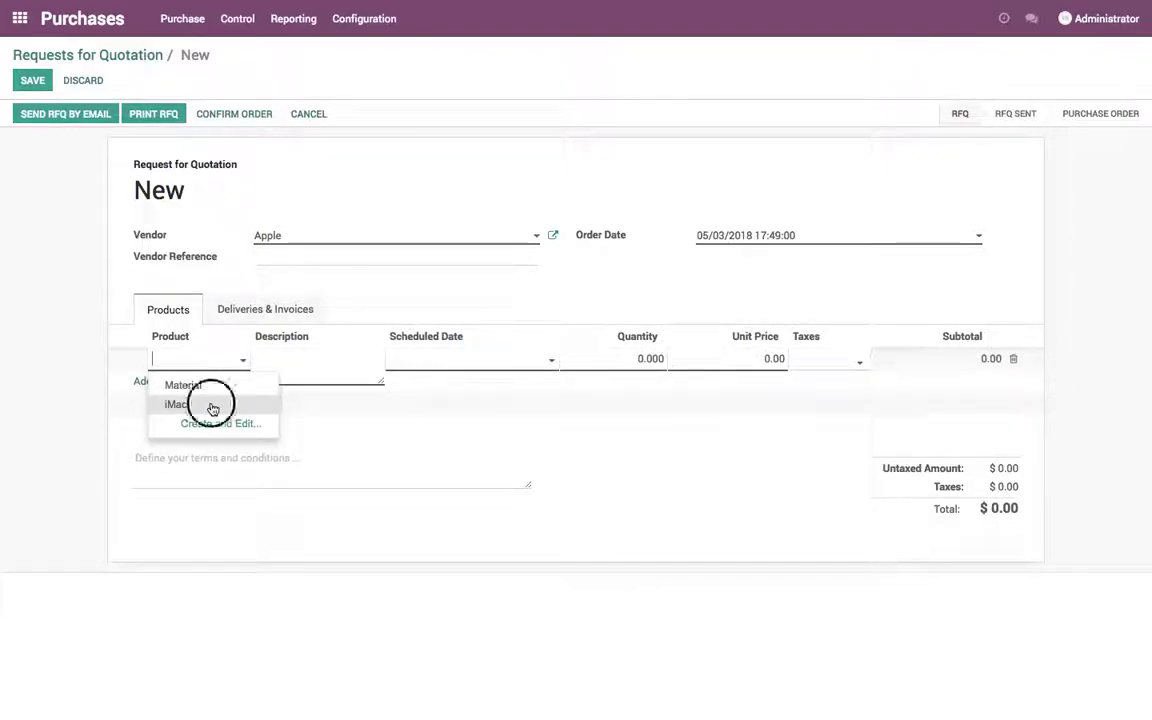
Fill the request for quotation's product line with iMac, quantity 5 and the 15% purchase tax
left_click(211, 404)
key("Tab")
key("Tab")
key("Tab")
type("5")
key("Tab")
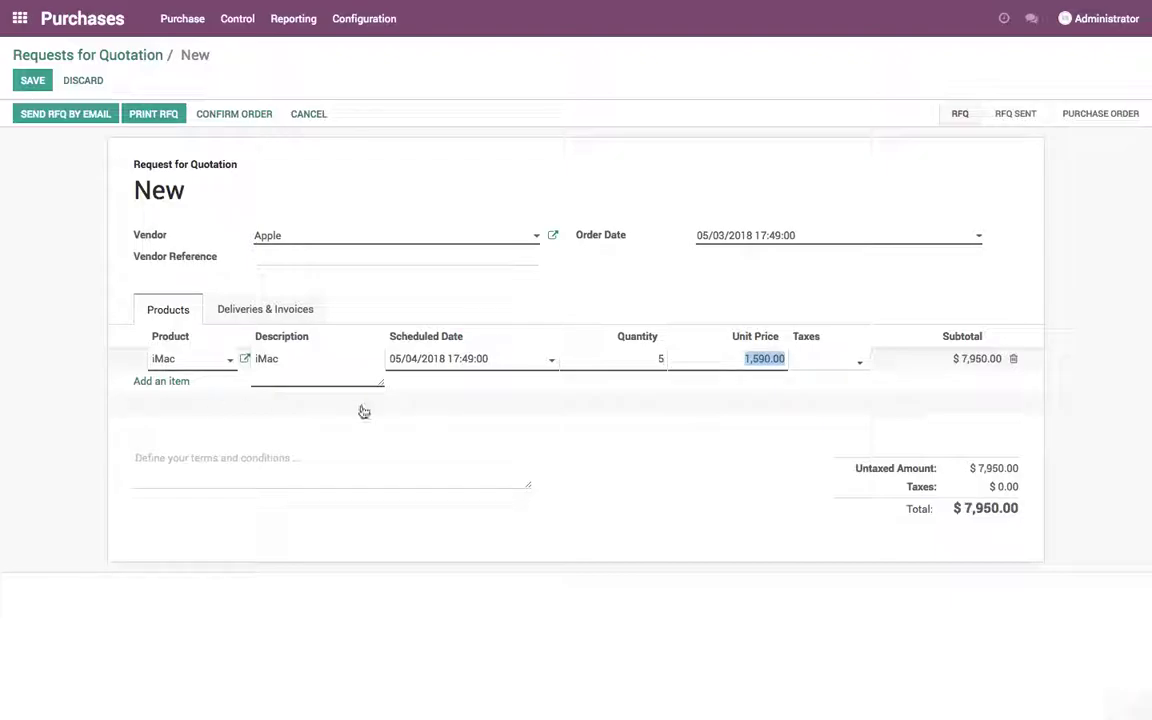
left_click(852, 362)
left_click(843, 381)
left_click(788, 455)
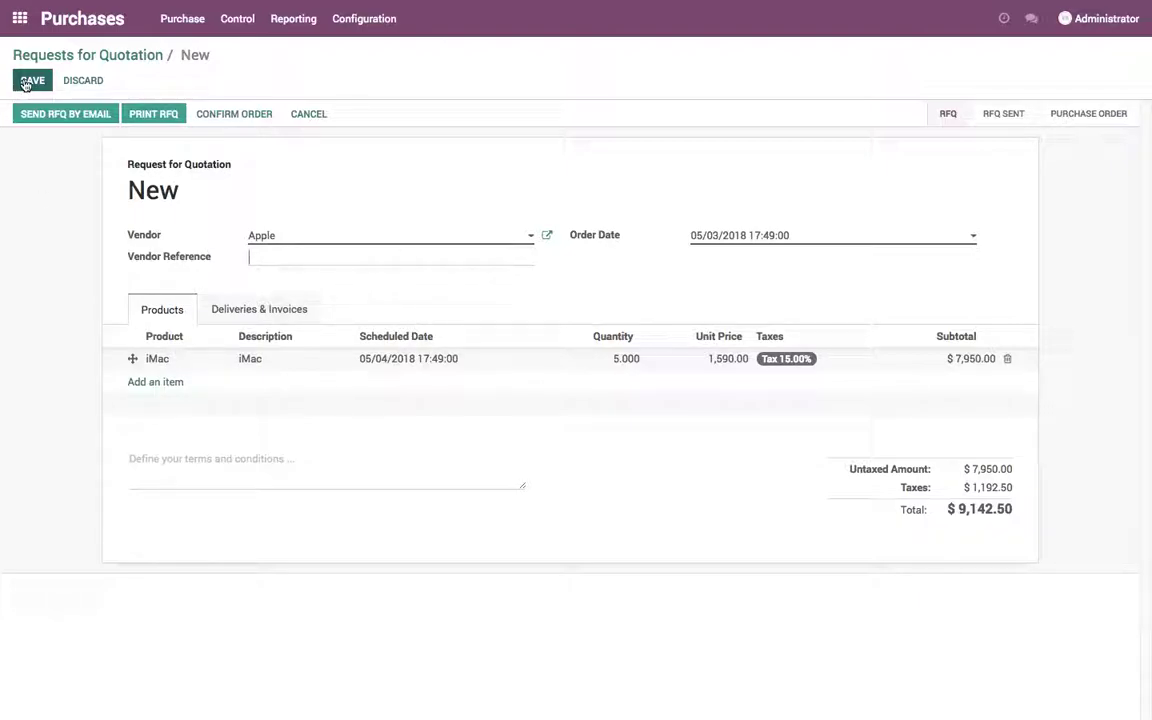
Enter "Purchase 5 iMac" as the terms and conditions and save the request for quotation
left_click(226, 458)
type("purchase 5 iMAc")
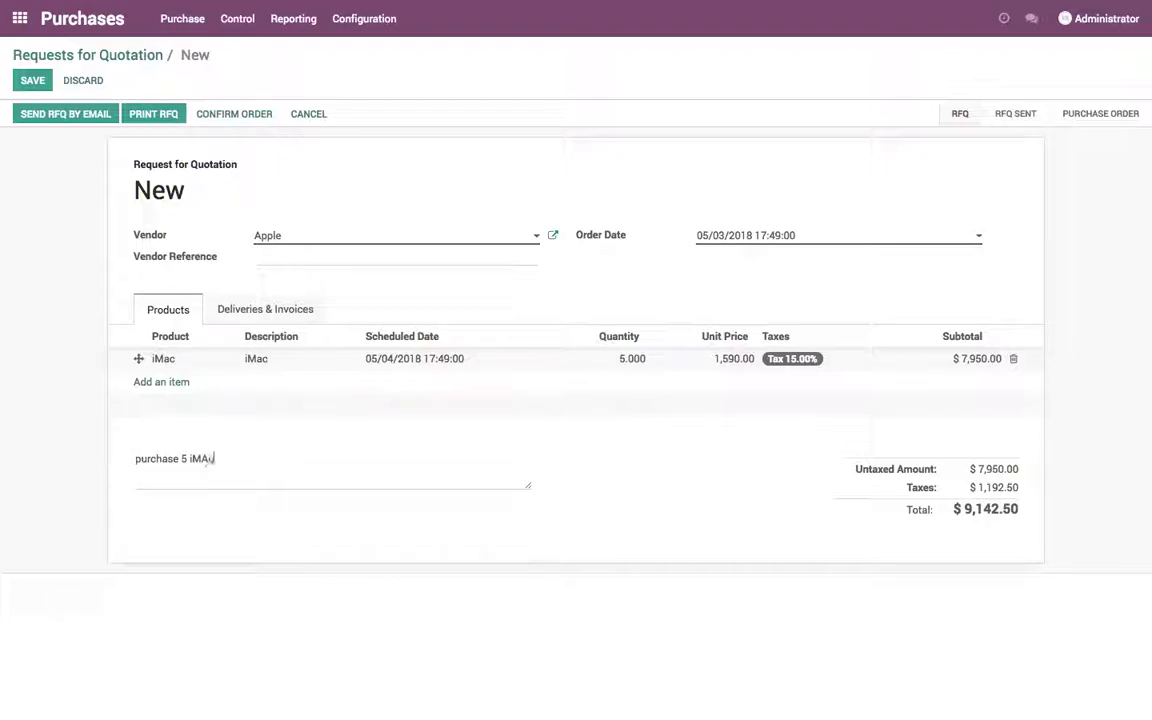
left_click(136, 458)
key("Delete")
type("P")
left_click(33, 80)
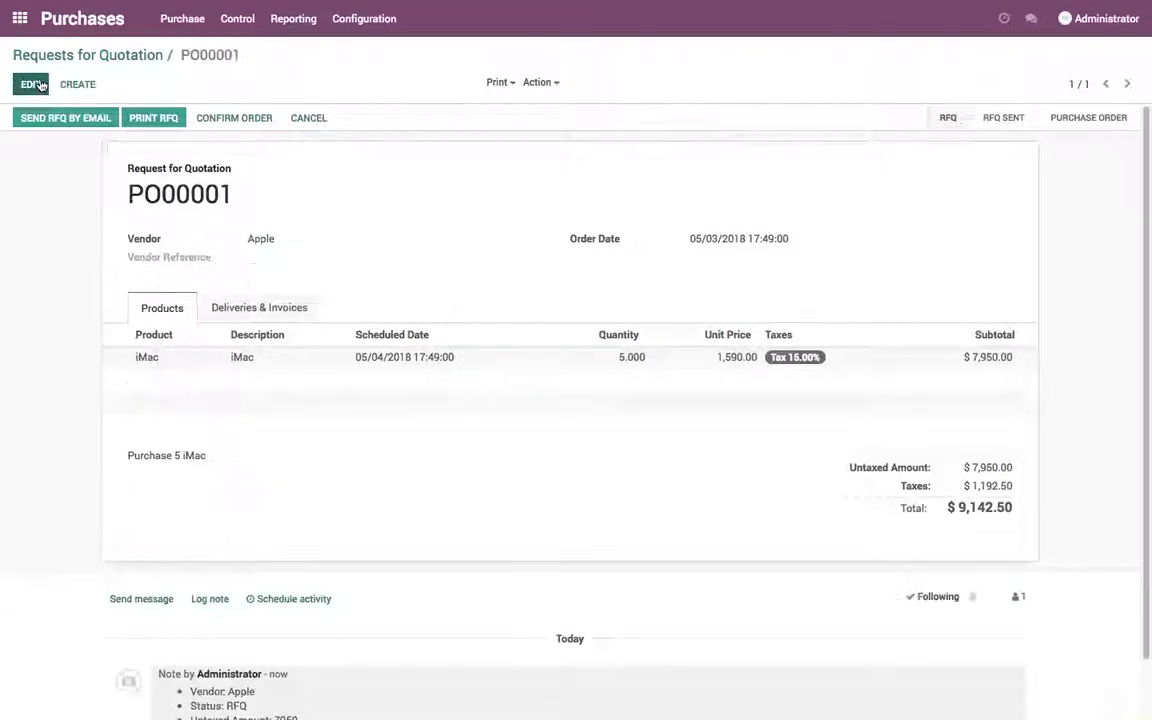
Confirm the purchase order and validate its incoming shipment for the full quantity, returning to the order
left_click(222, 118)
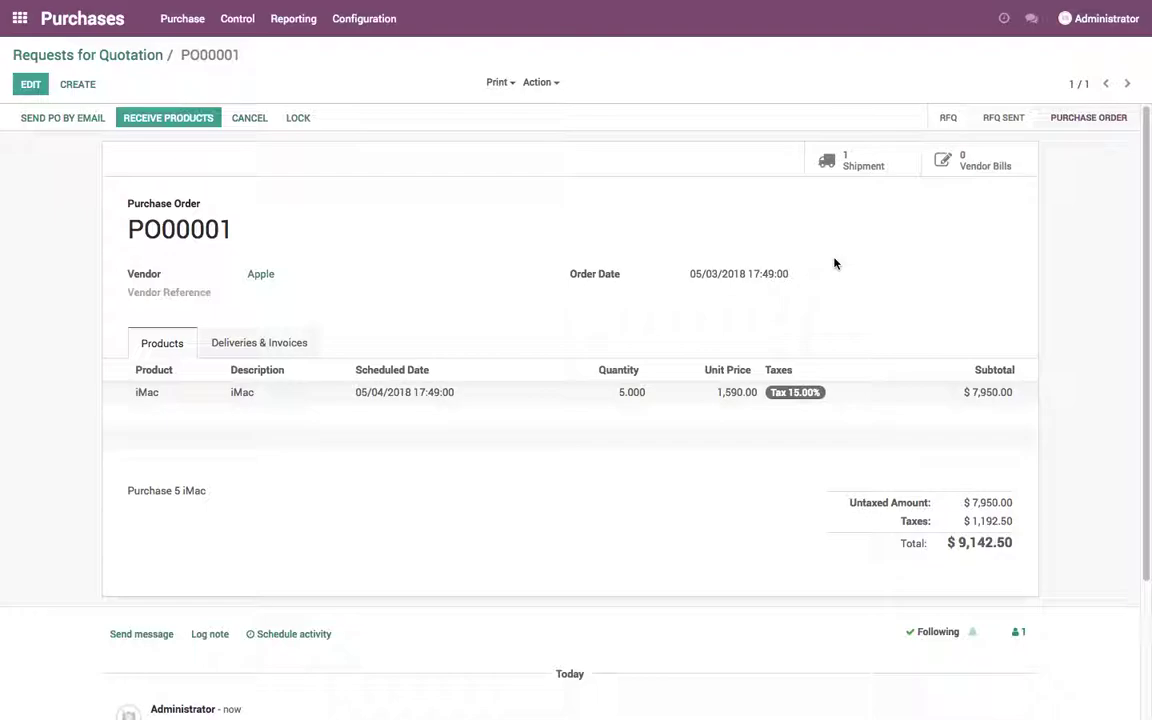
left_click(849, 177)
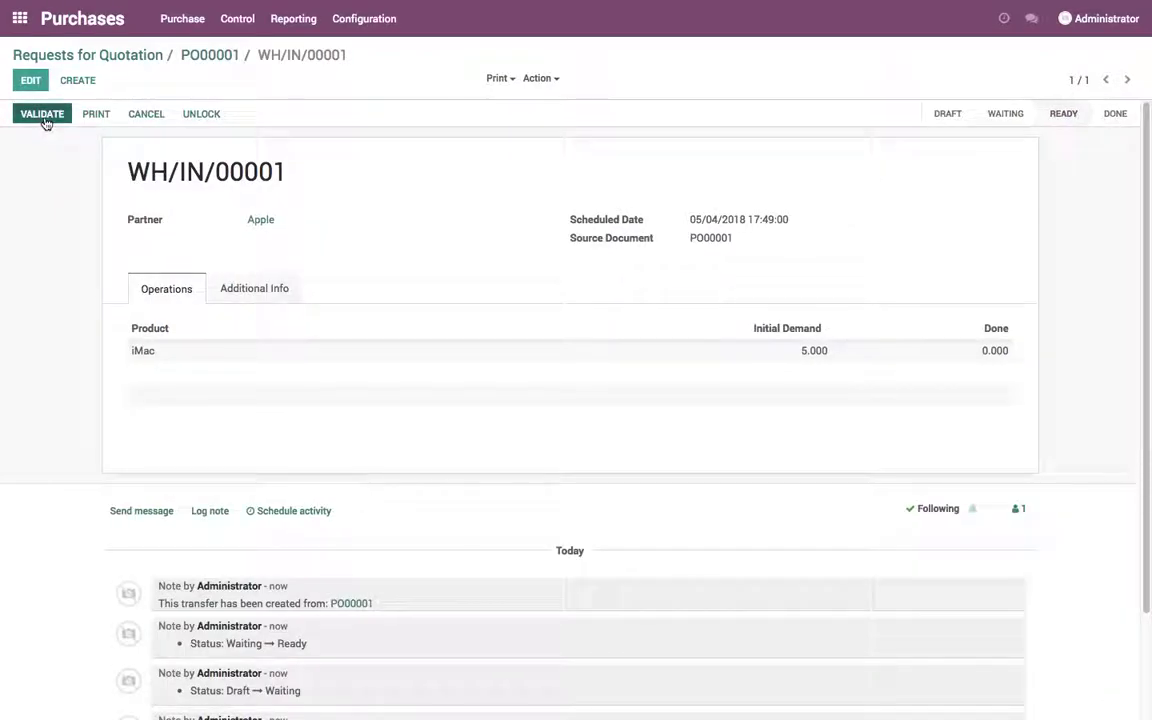
left_click(42, 116)
left_click(226, 173)
left_click_drag(158, 55, 244, 80)
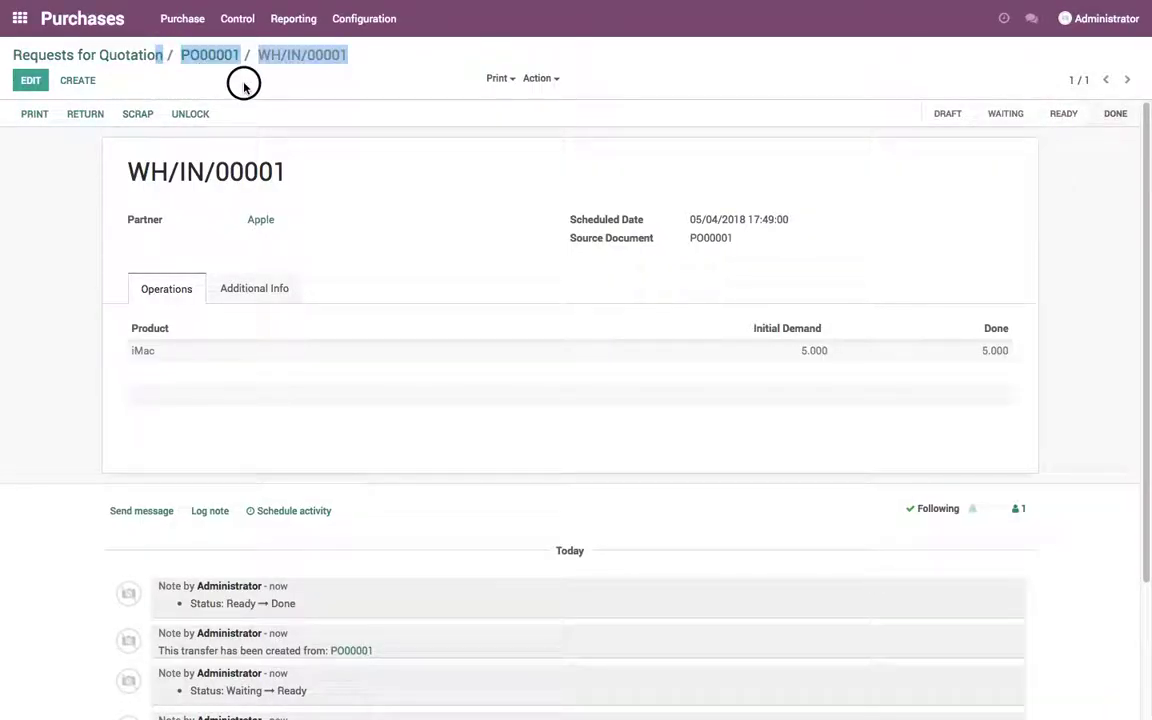
left_click(222, 58)
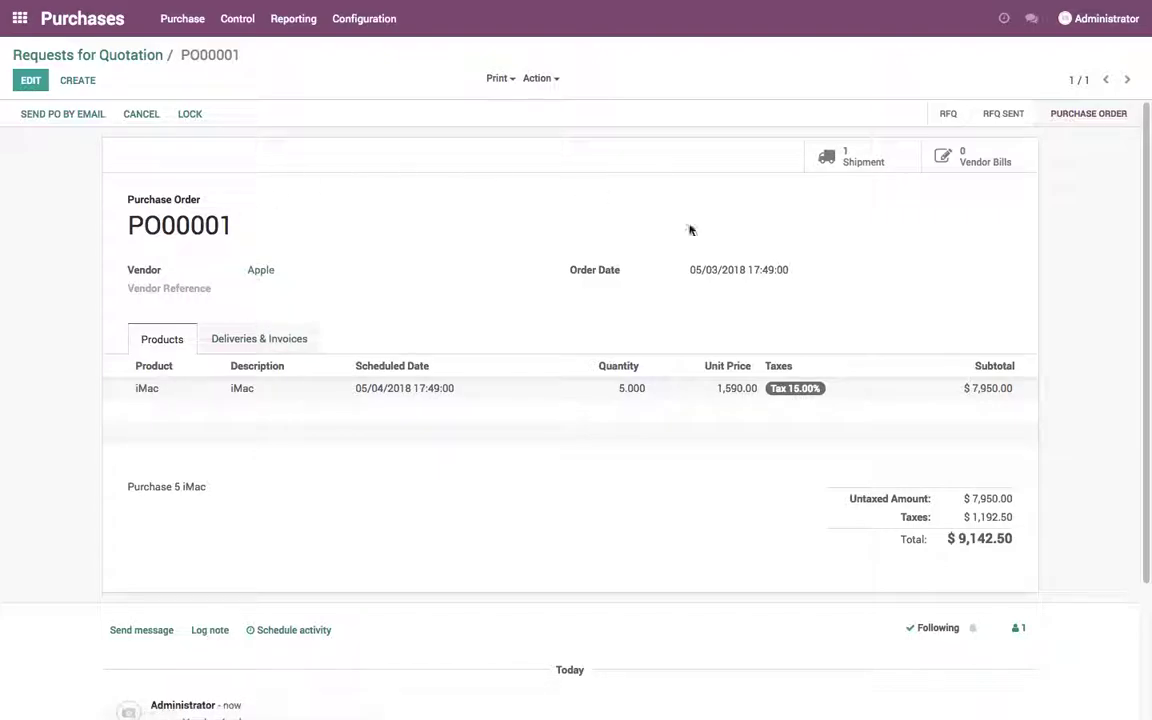
In the Accounting app, create a new vendor bill from Apple's iMac purchase order
left_click(47, 58)
left_click(22, 22)
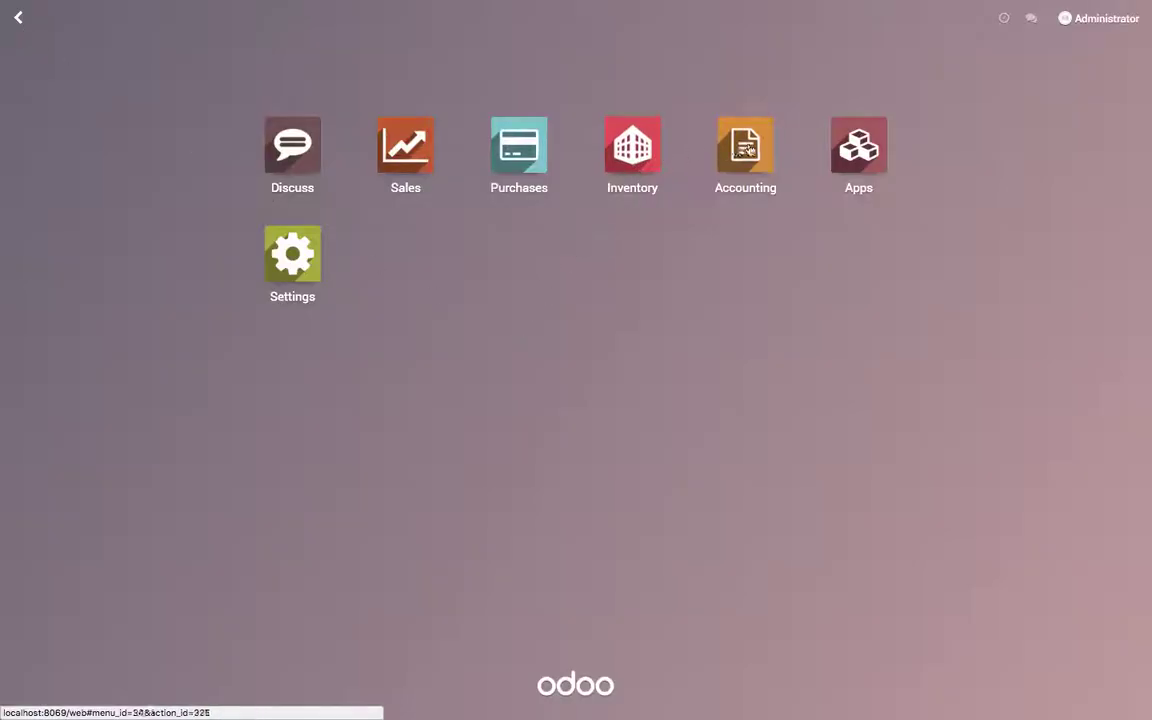
left_click(748, 150)
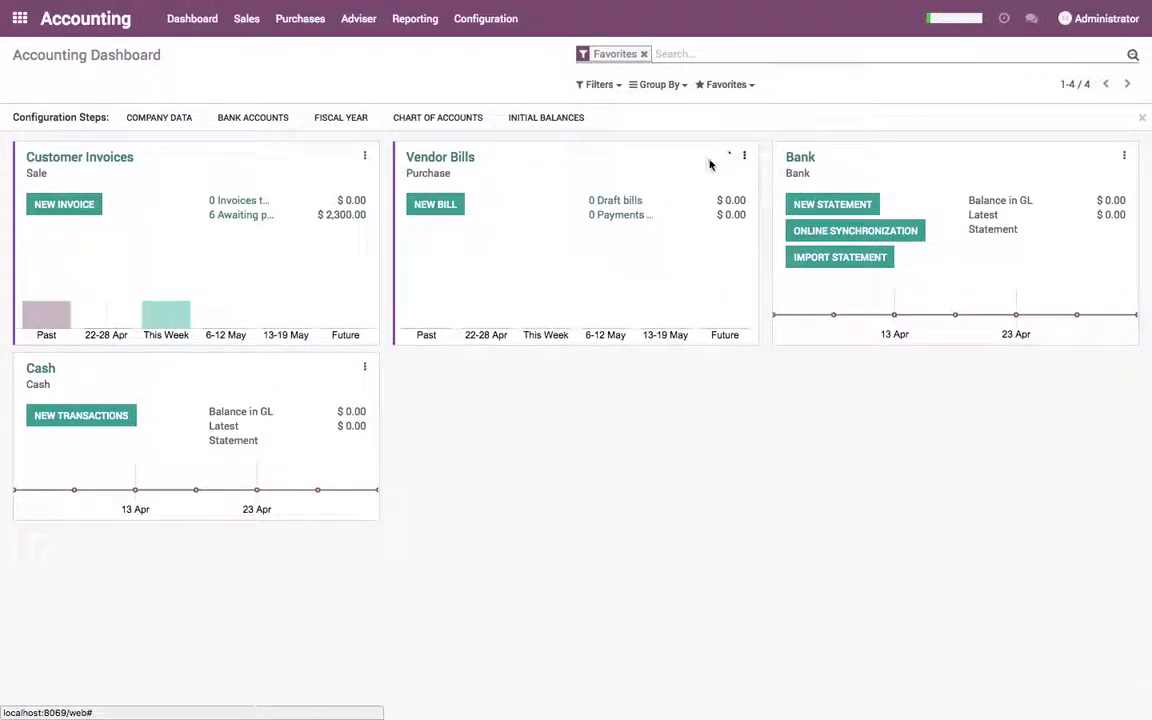
left_click(448, 212)
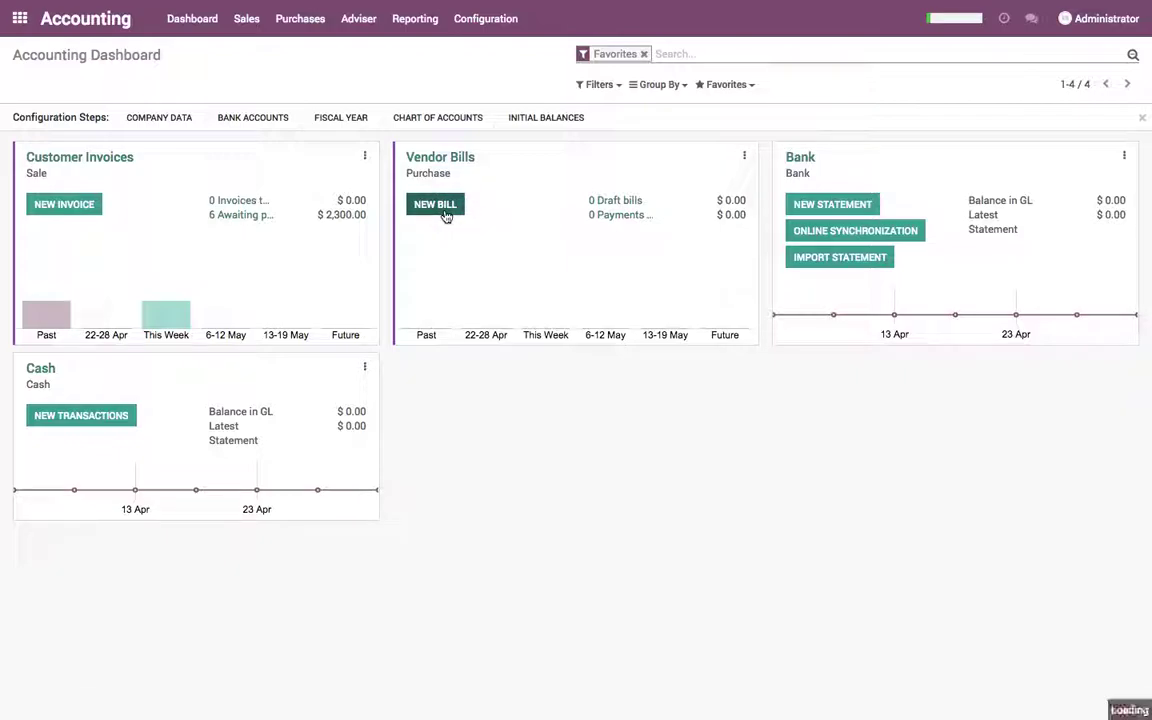
left_click(432, 284)
left_click(428, 305)
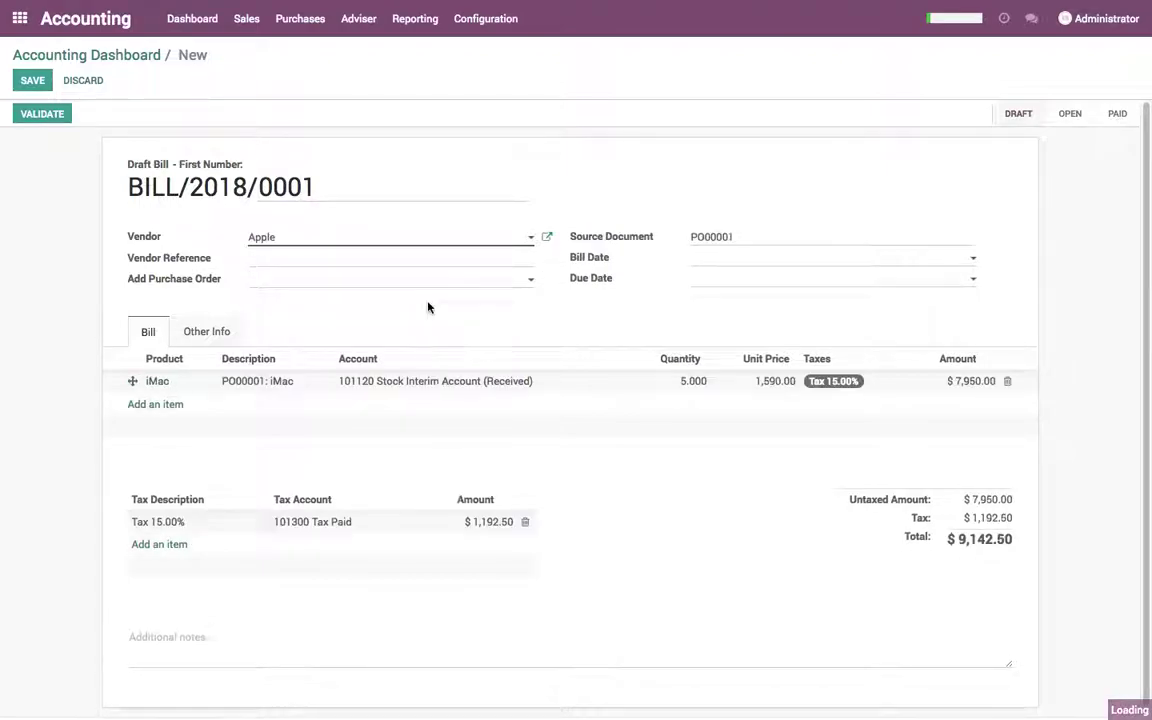
Add the note "Receive a vendor bill for 5 iMac" to the draft vendor bill
left_click(304, 628)
type("Receive a vendor bill")
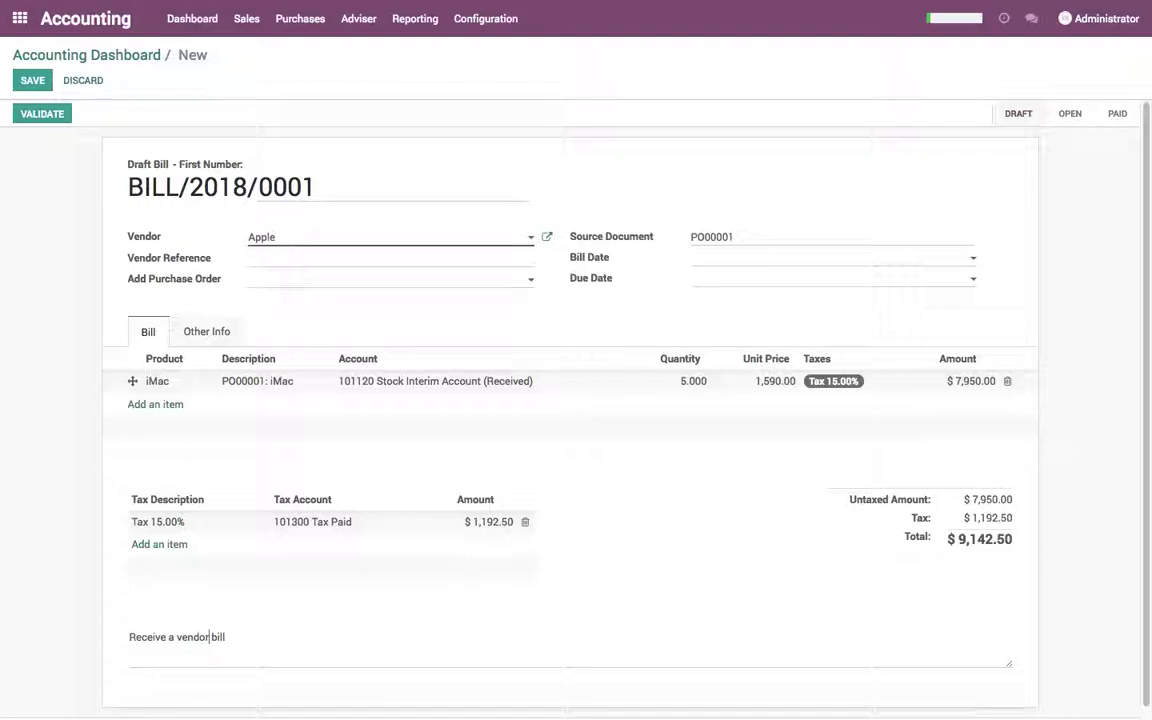
left_click(638, 540)
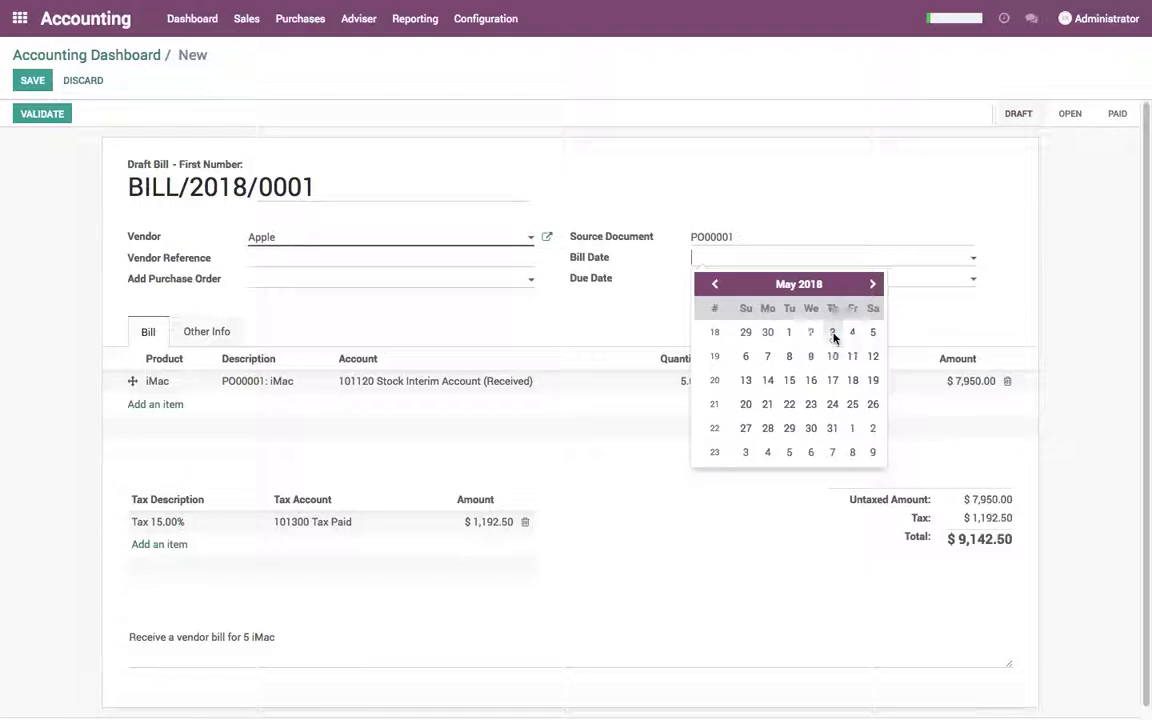
Date the bill 05/03/2018 with due date 05/22/2018, and save and validate it
left_click(833, 334)
left_click(820, 283)
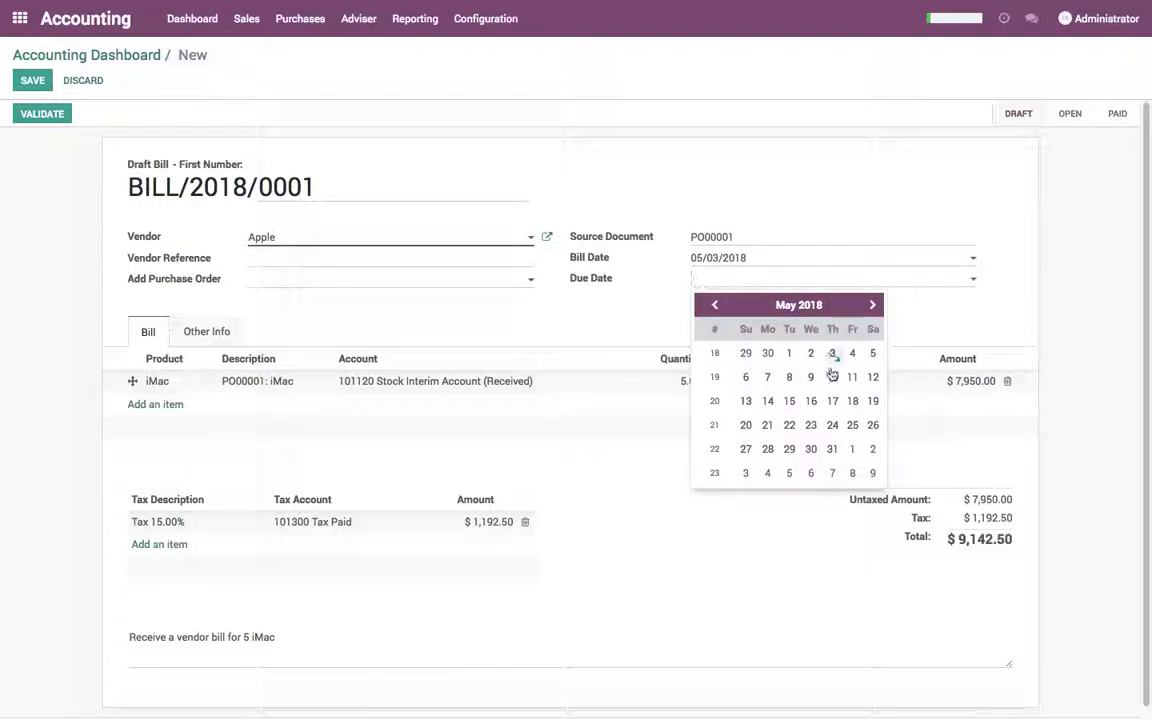
left_click(789, 425)
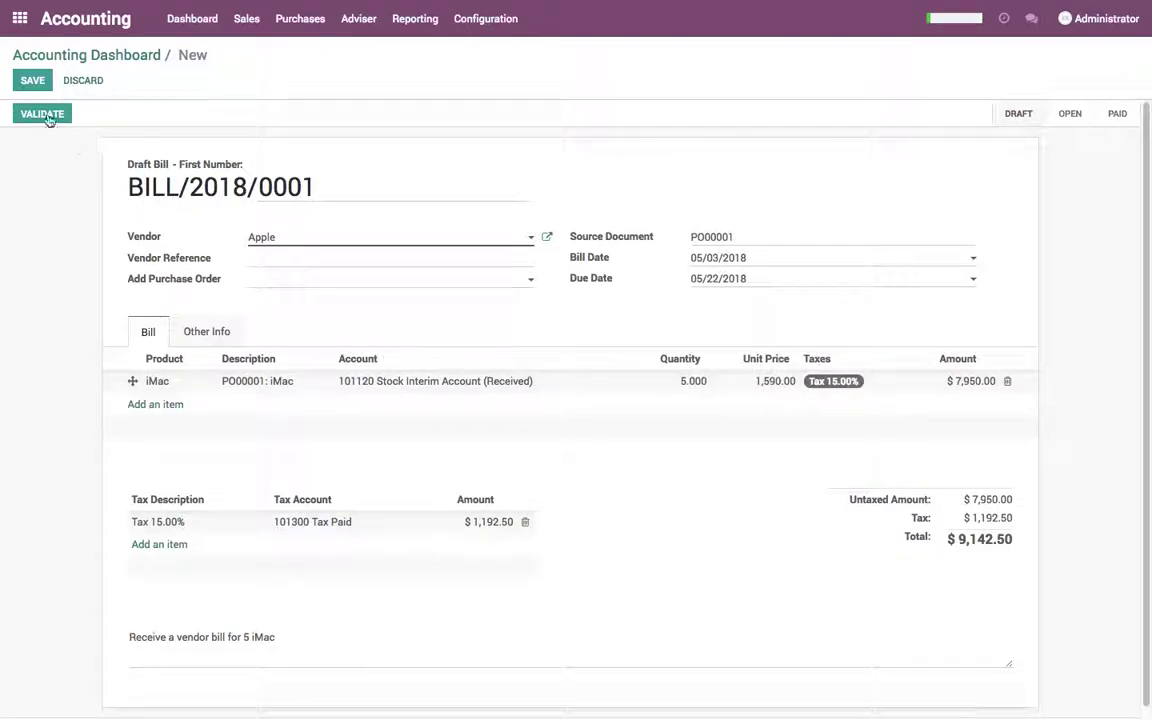
left_click(32, 80)
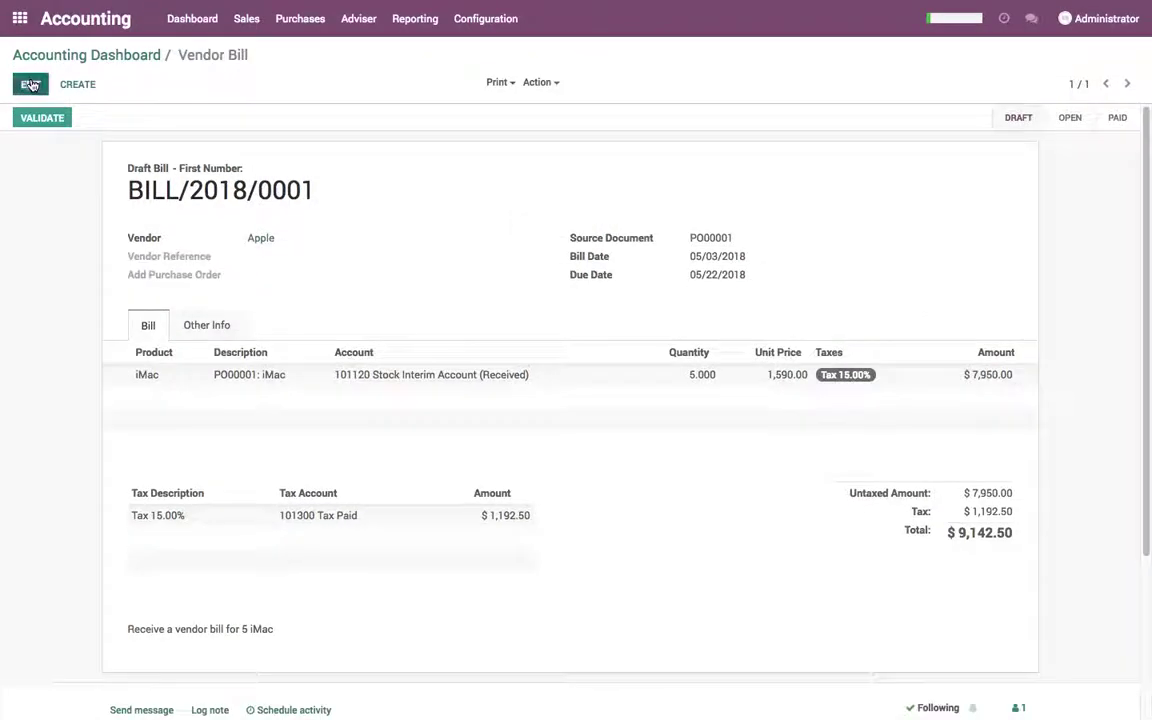
left_click(46, 118)
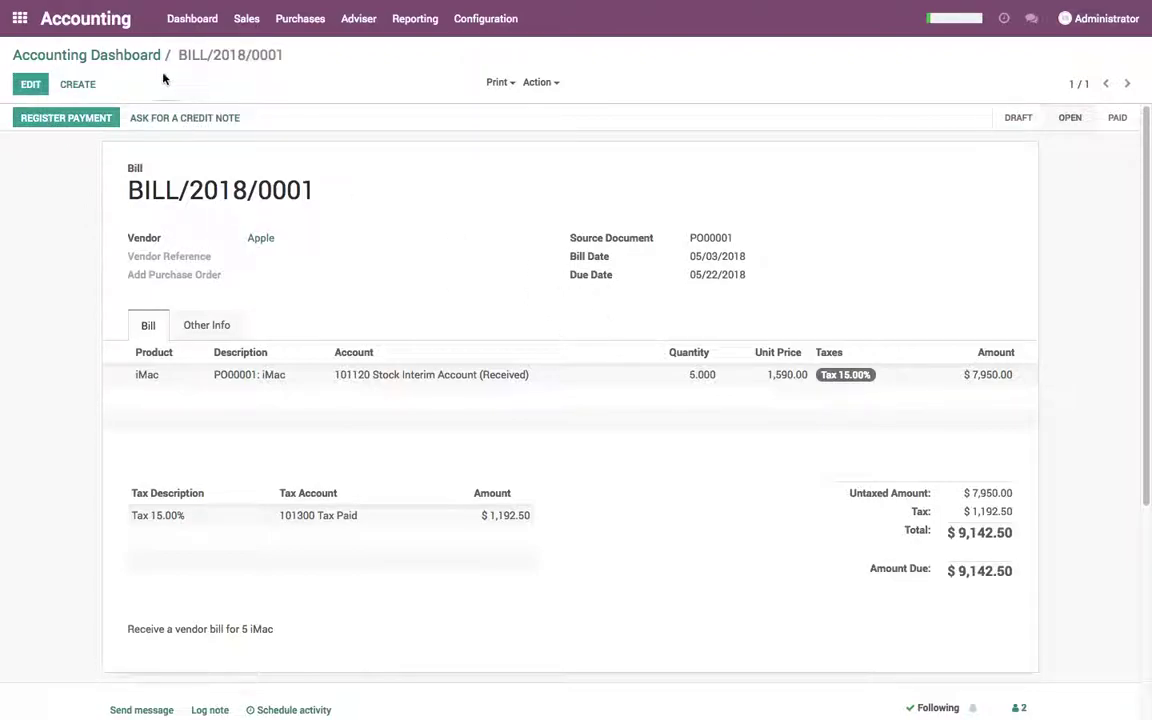
Create a new vendor payment sending money to Apple, with a payment amount of $9142.50
left_click(306, 22)
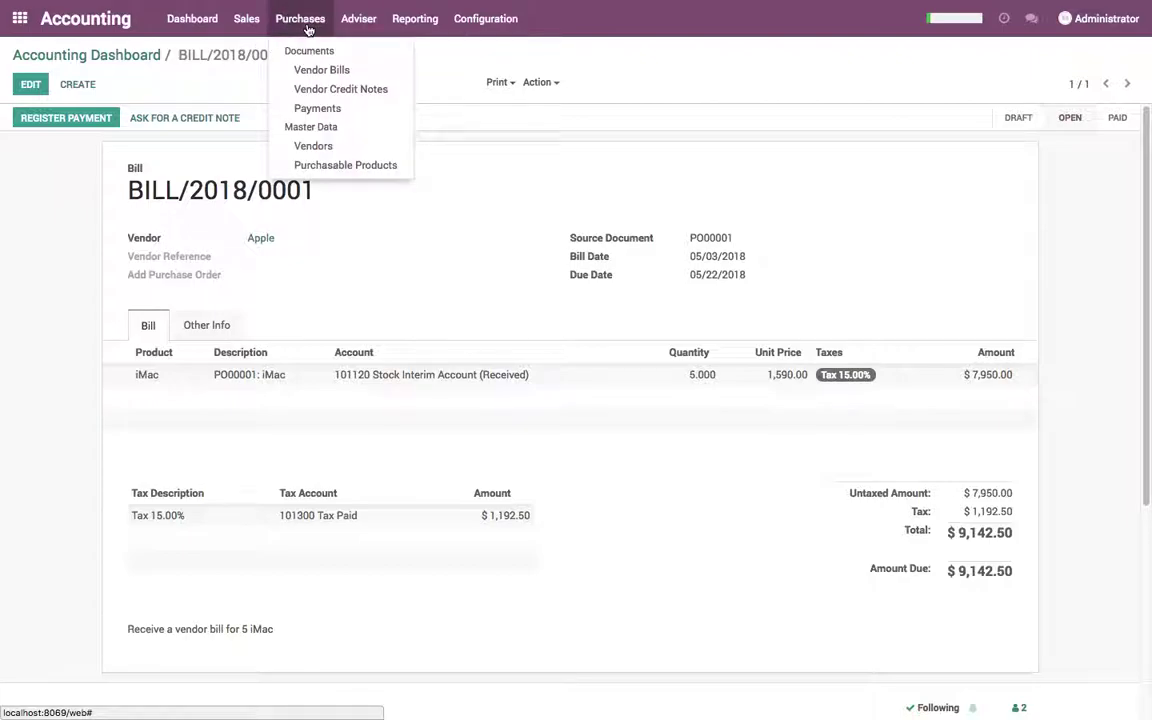
left_click(322, 109)
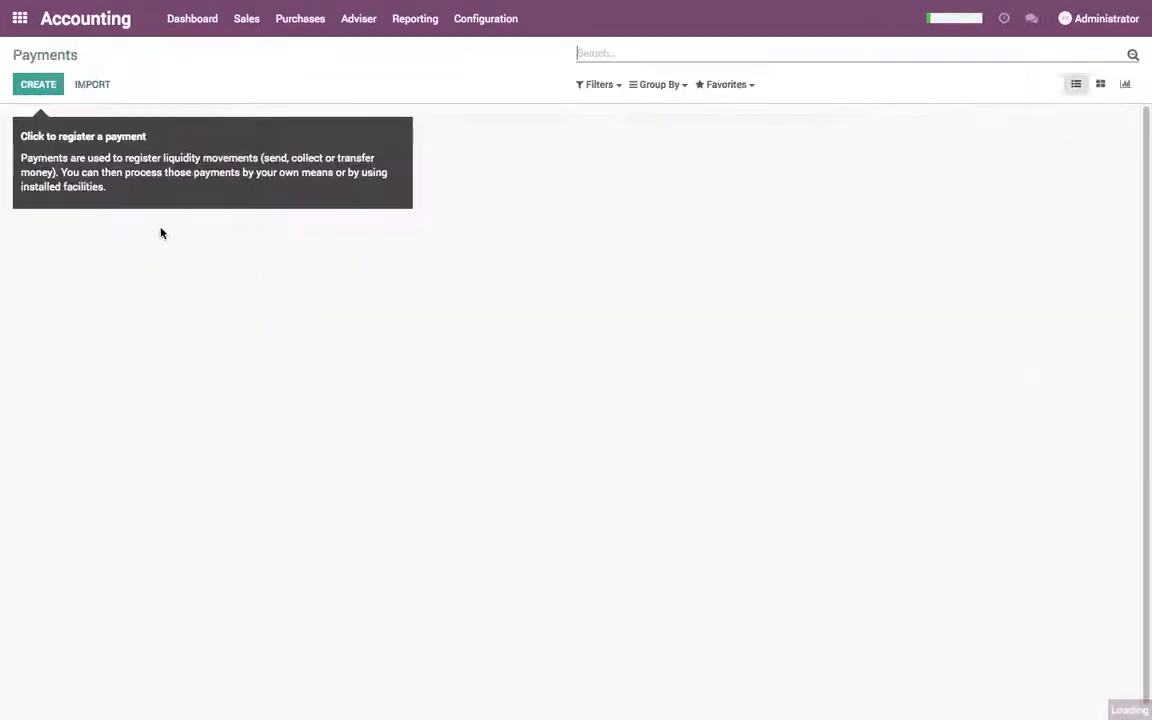
left_click(52, 89)
left_click(329, 266)
left_click(329, 289)
left_click(283, 282)
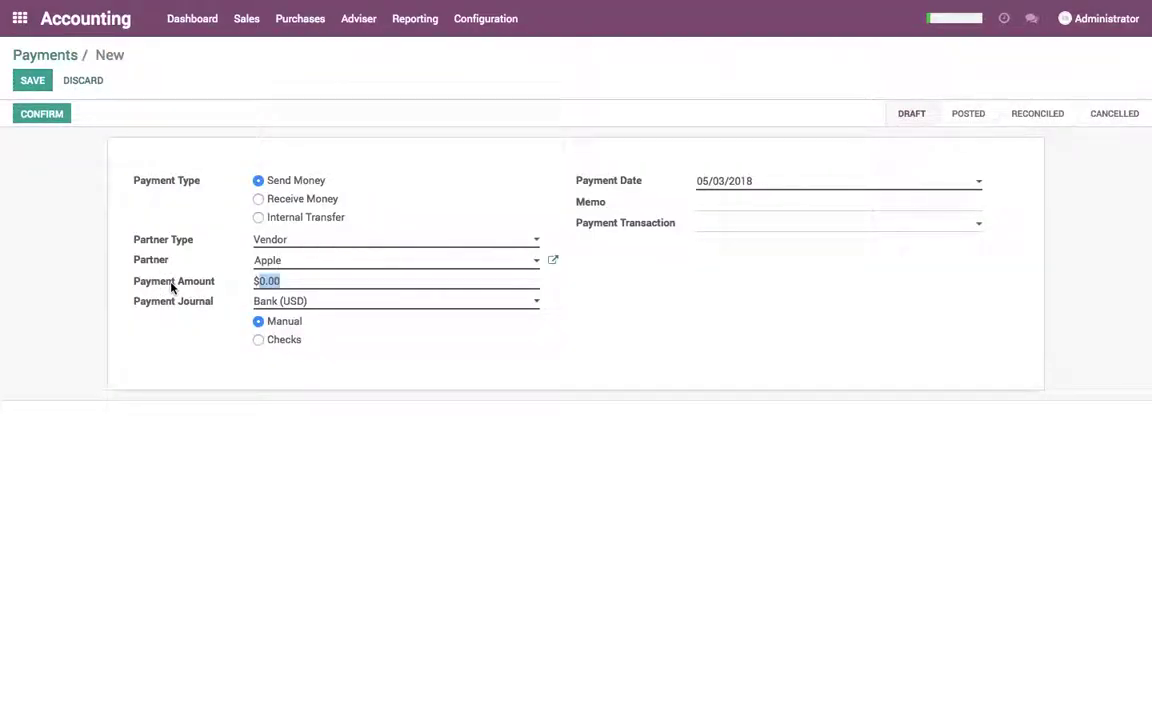
type("9142.50")
Set the payment's memo to 928382 and its method to Checks, and save and confirm the payment
left_click(712, 203)
type("928382")
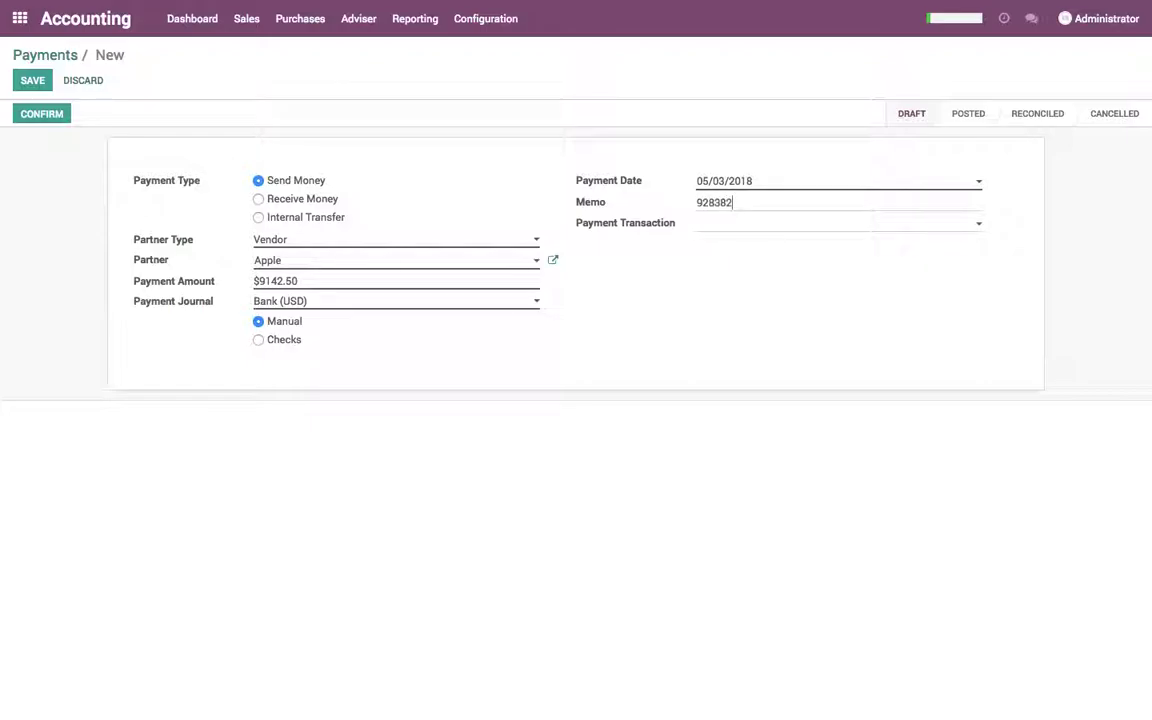
left_click(259, 340)
left_click(32, 81)
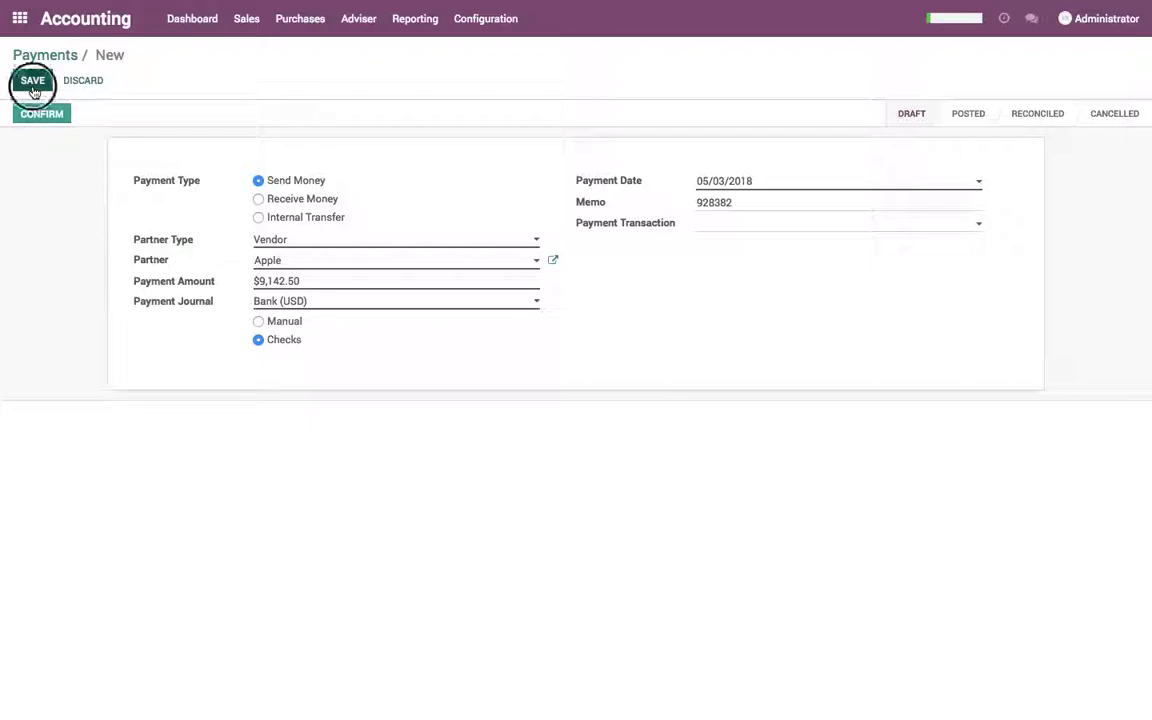
left_click(49, 120)
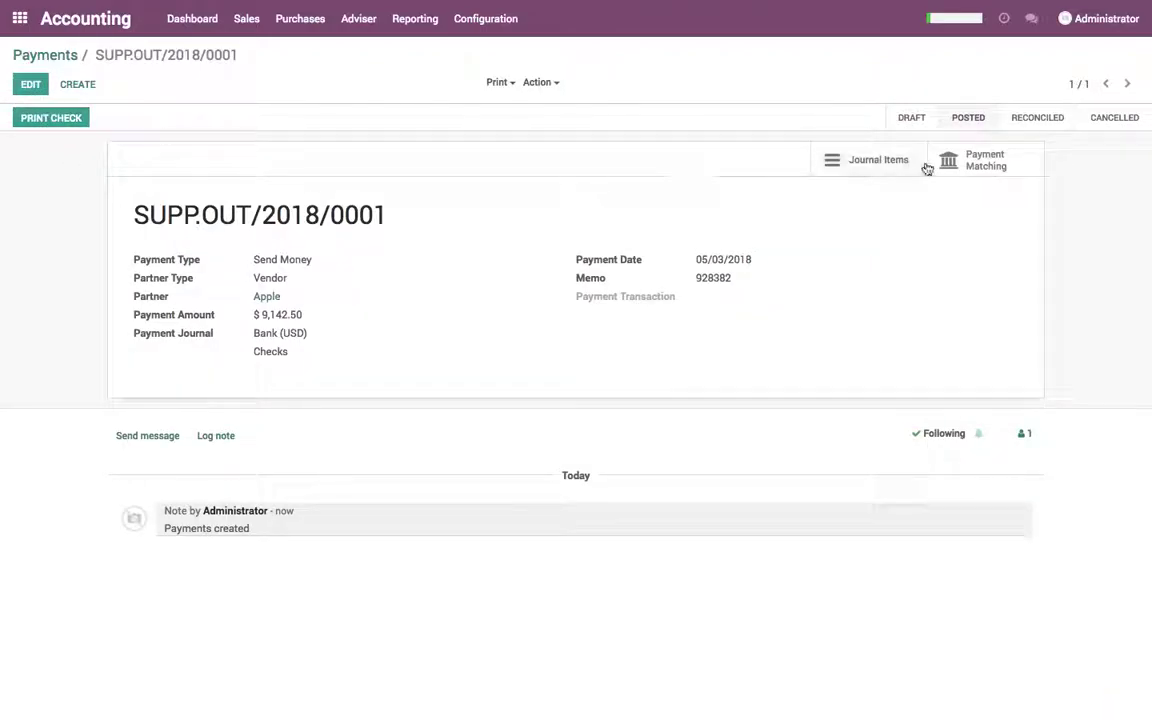
Start printing the payment's check with next check number 000001 and choose the second document layout
left_click(66, 122)
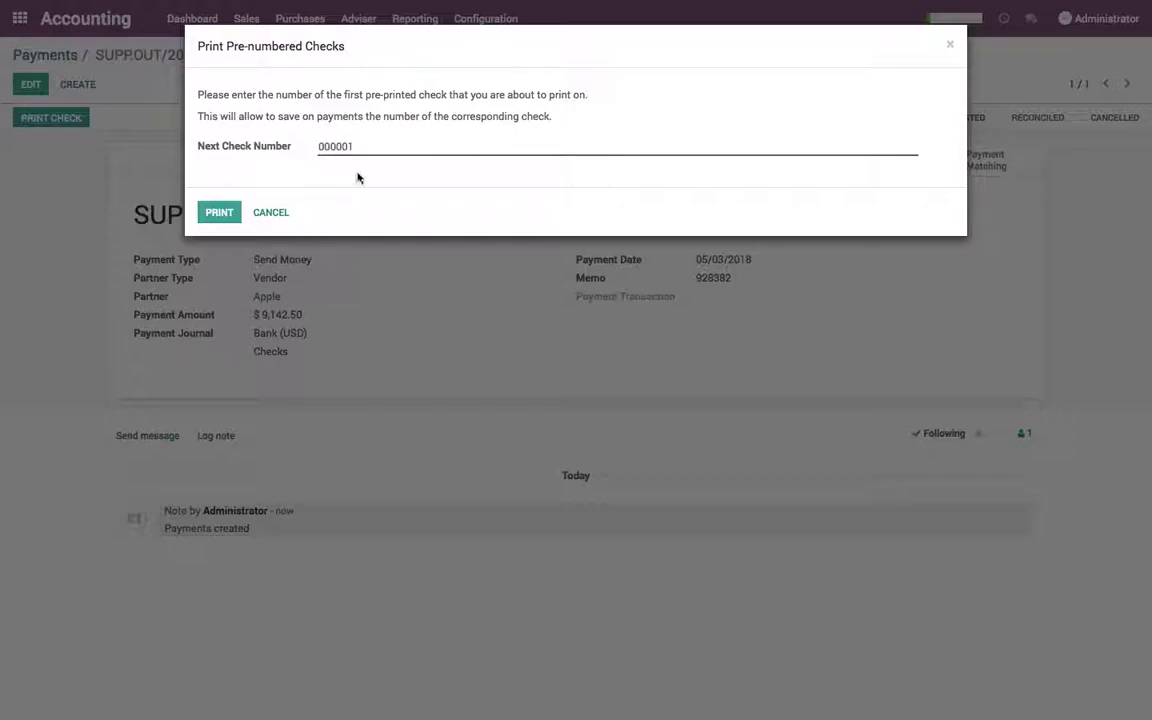
left_click(210, 212)
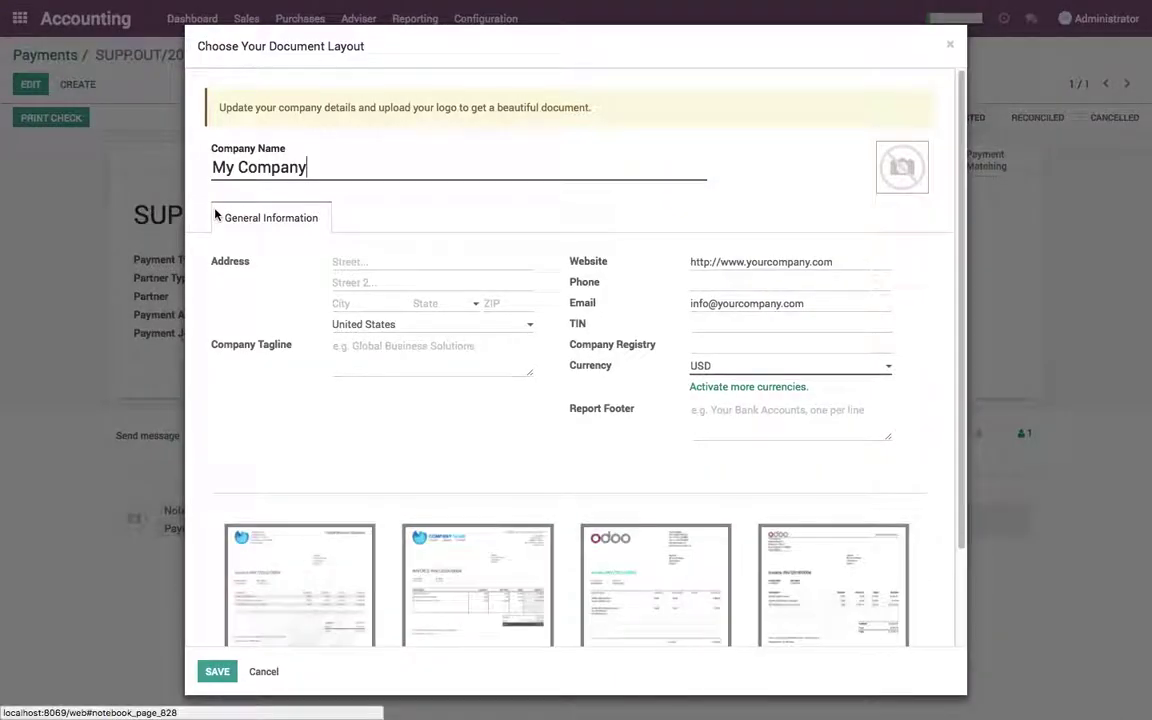
left_click(425, 569)
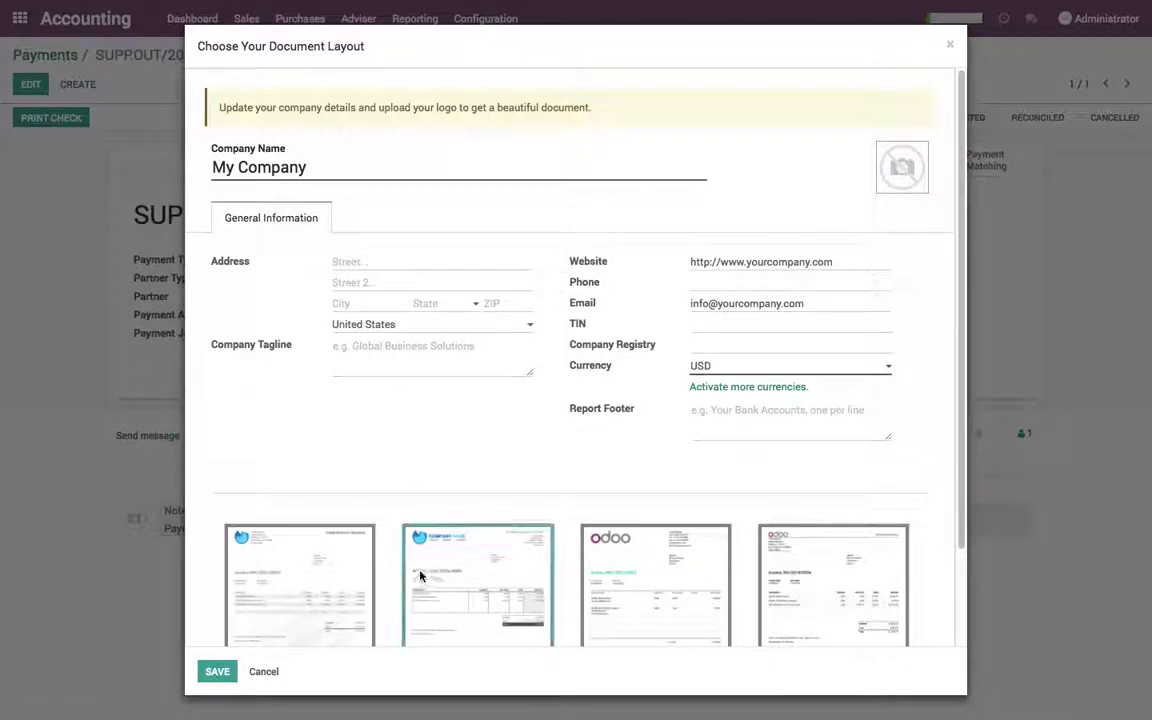
Upload logo.png from the Desktop folder as the company logo and save the document layout
left_click(885, 153)
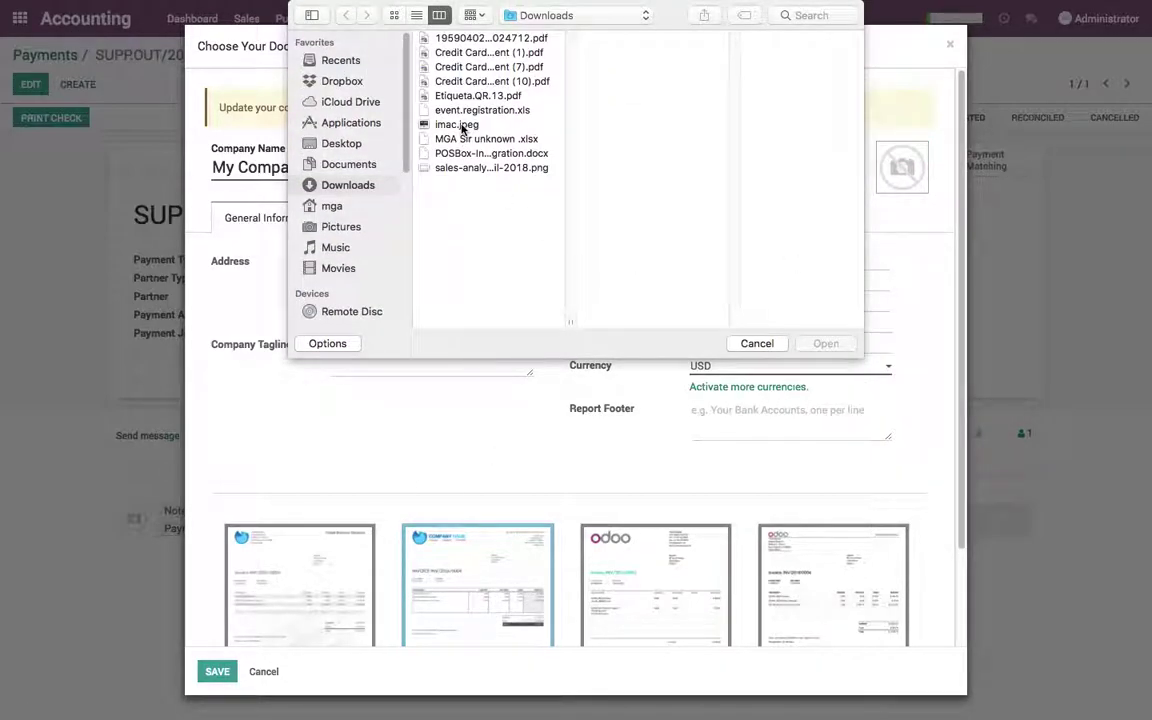
left_click(463, 139)
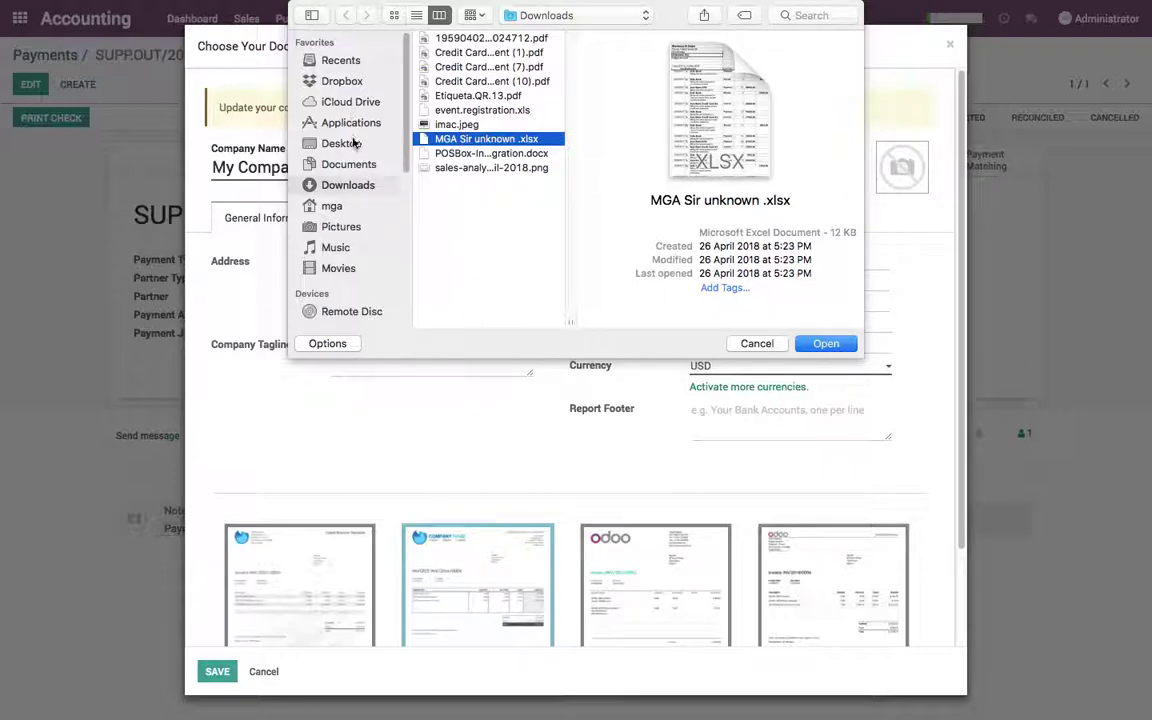
left_click(341, 143)
left_click(458, 125)
left_click(828, 343)
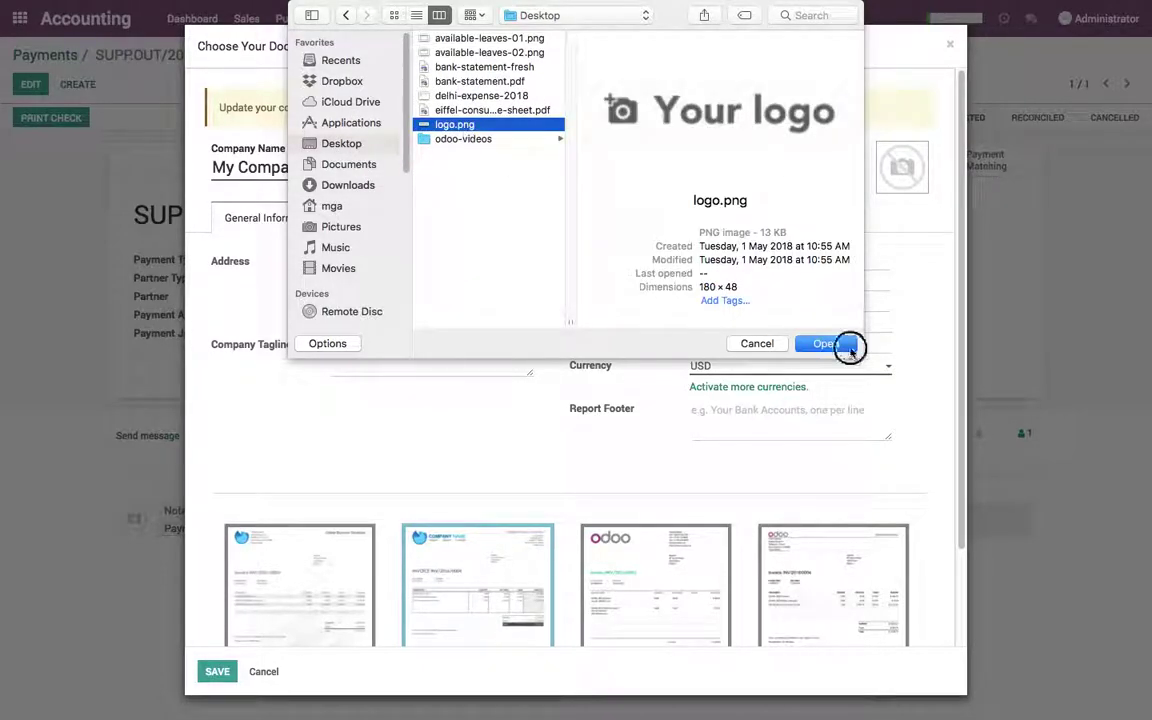
left_click(217, 671)
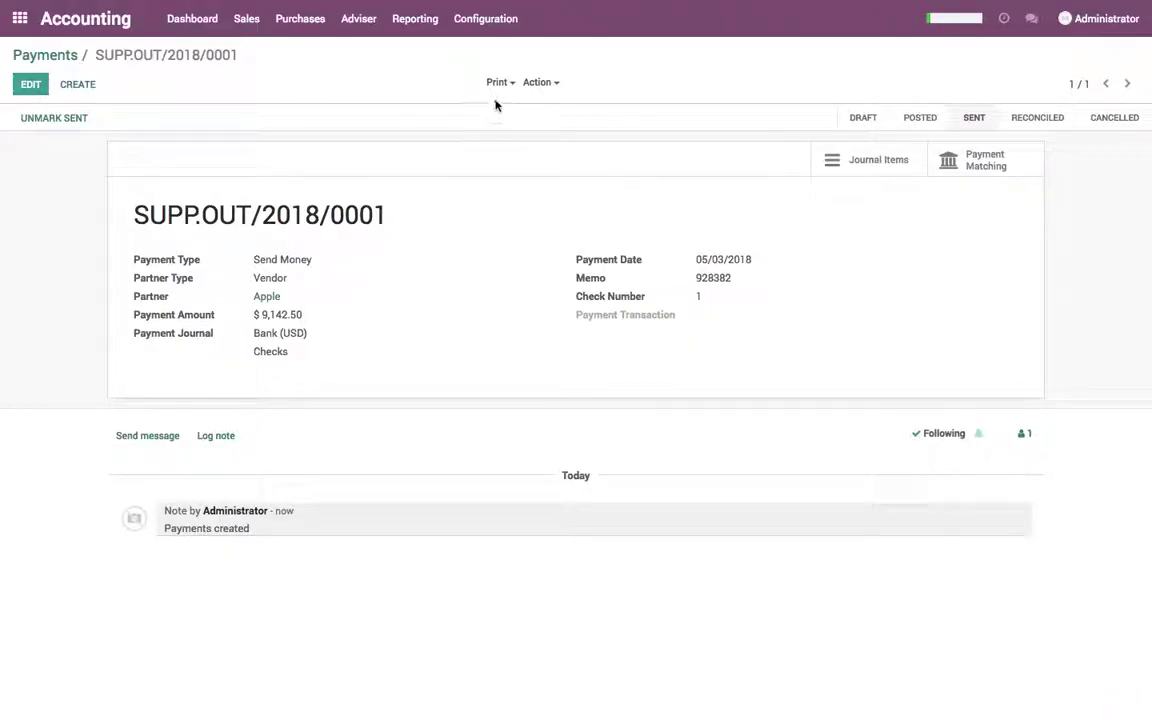
Print the check in the Print Check (Top) format and review the downloaded Check Top - Apple.pdf
left_click(500, 84)
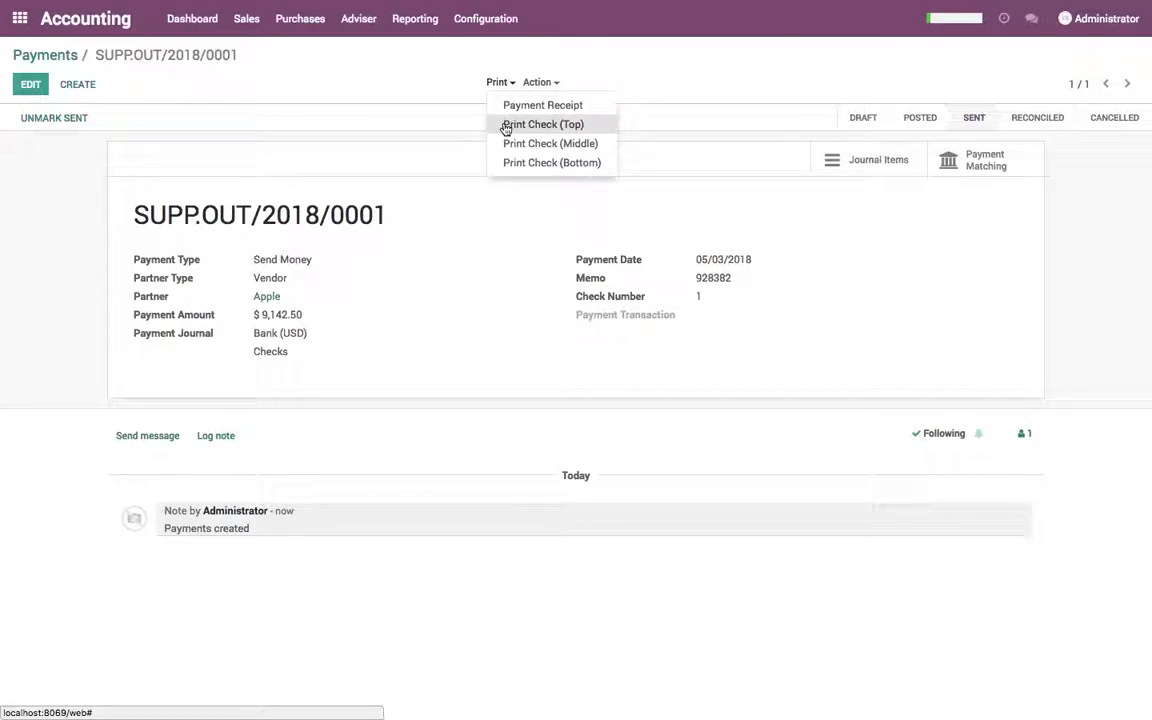
left_click(506, 129)
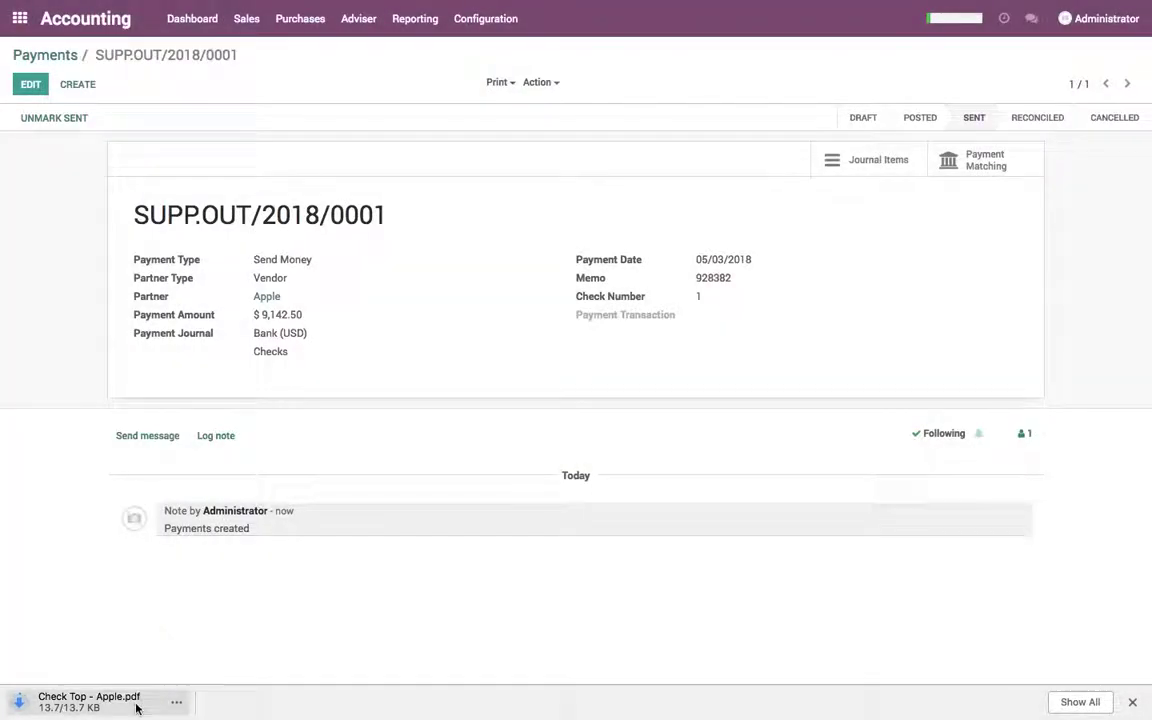
left_click(100, 702)
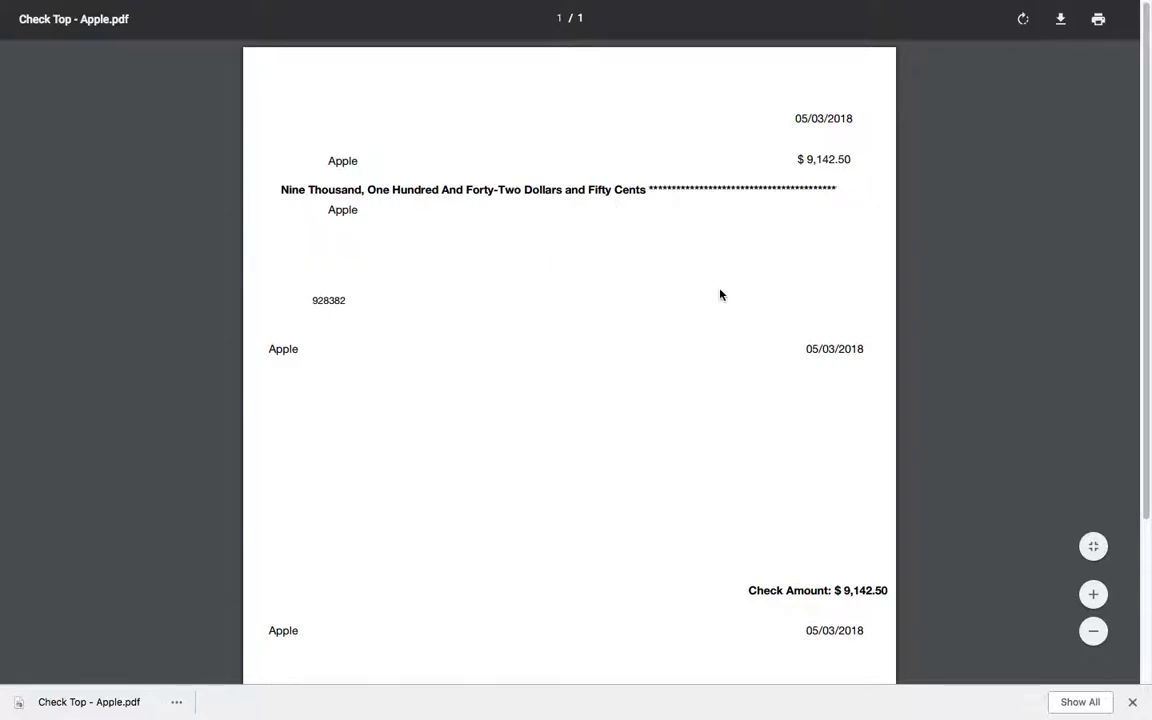
scroll(720, 295, "down", 2)
scroll(720, 295, "up", 2)
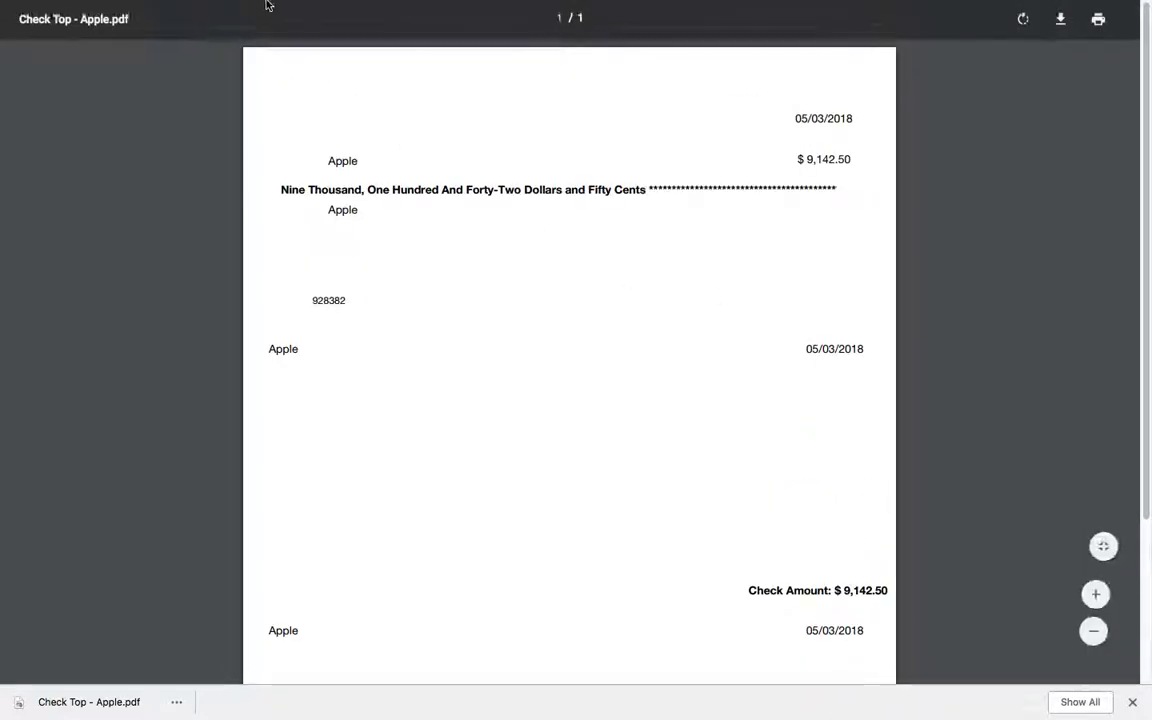
Return from the check PDF to the Apple payment and reconcile its journal item, memo 928382, with BILL/2018/0001
mouse_move(267, 5)
left_click(200, 34)
left_click(985, 170)
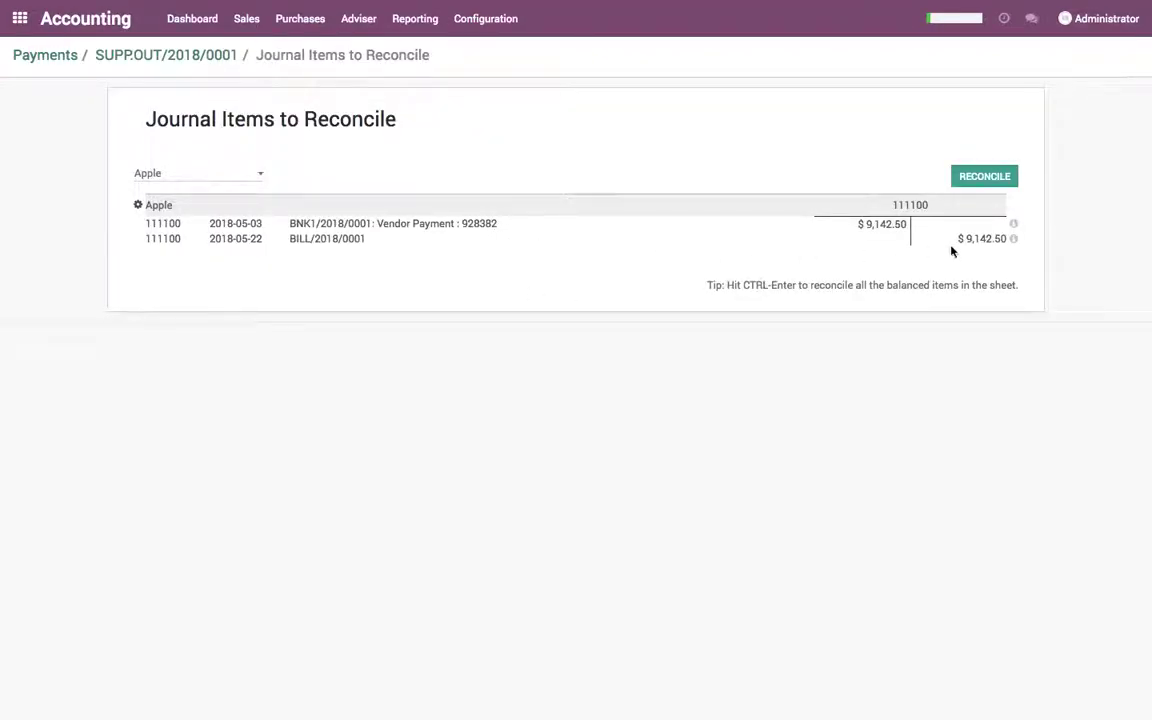
left_click(986, 184)
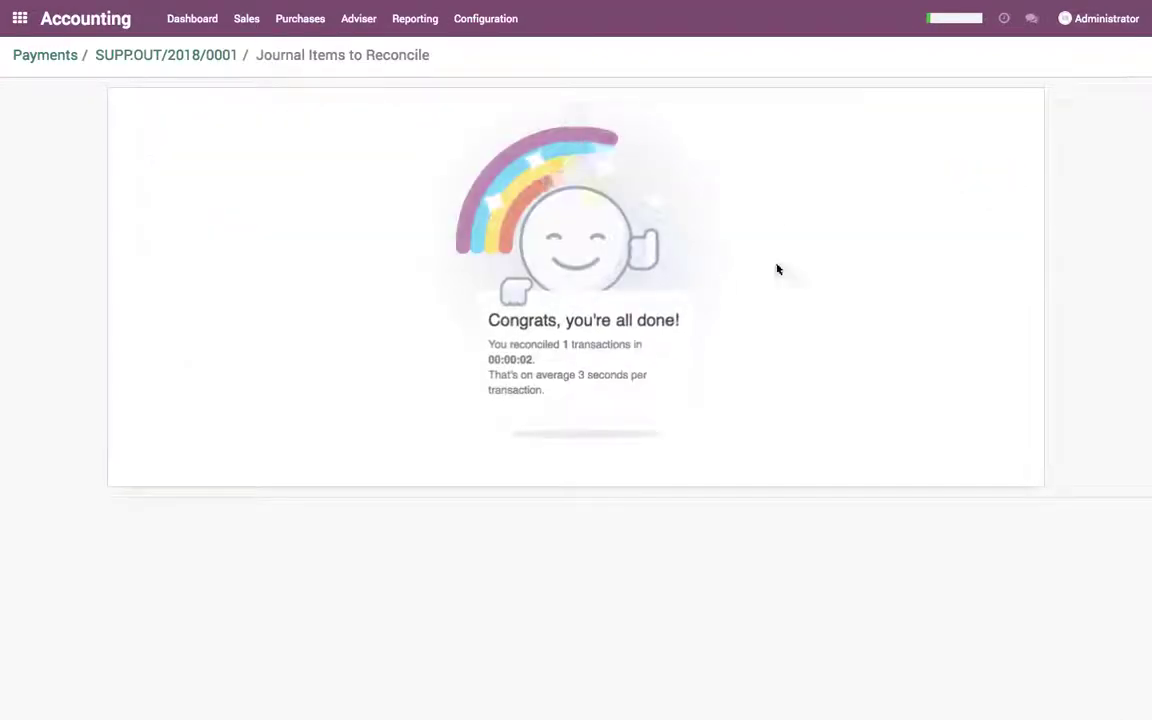
left_click(200, 57)
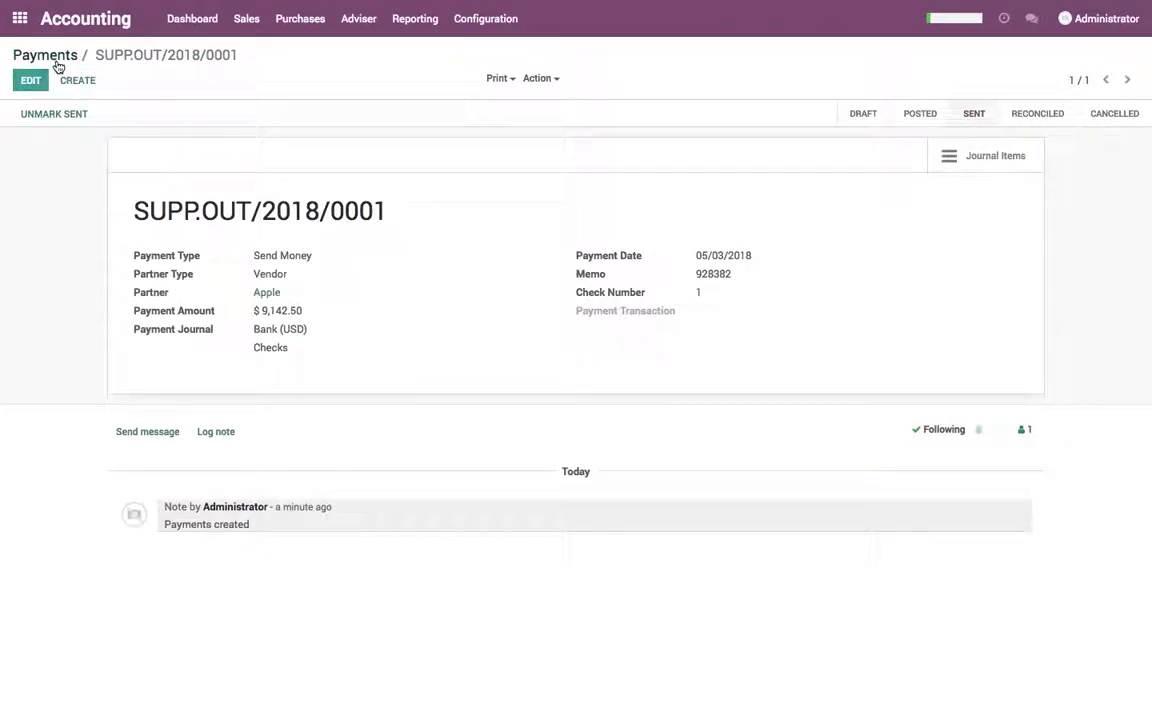
Review the payments list and the accounting dashboard, and open Apple's vendor bill BILL/2018/0001 to check its payment status
left_click(56, 58)
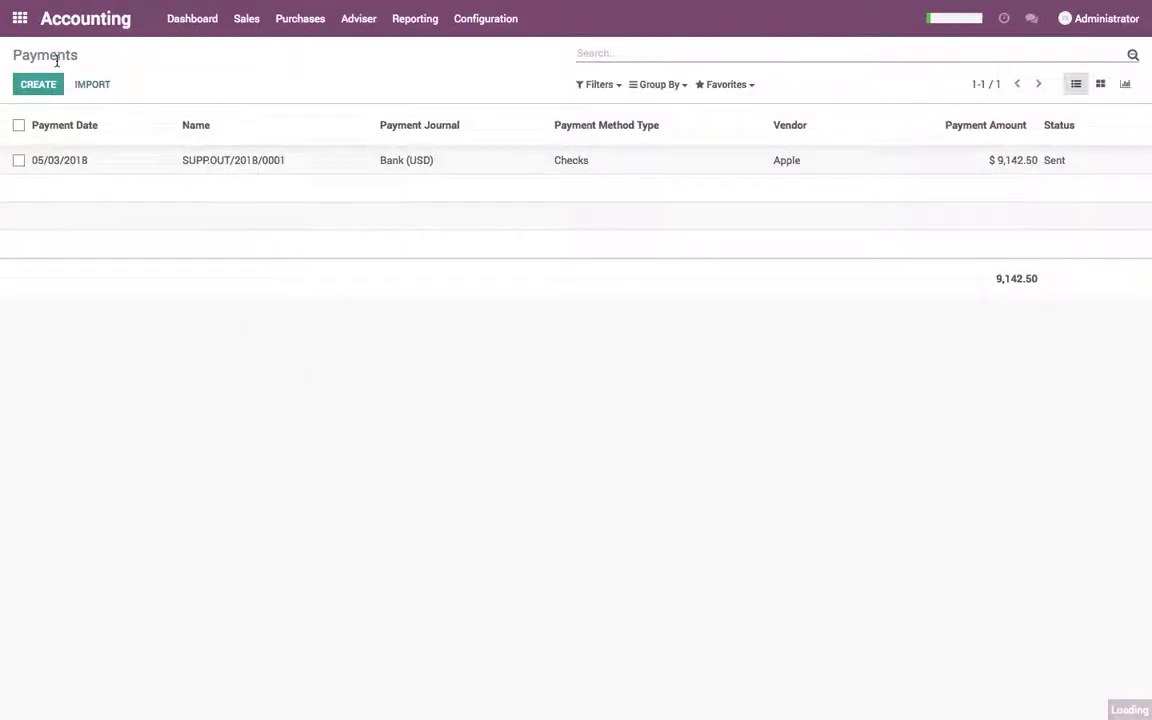
left_click(205, 27)
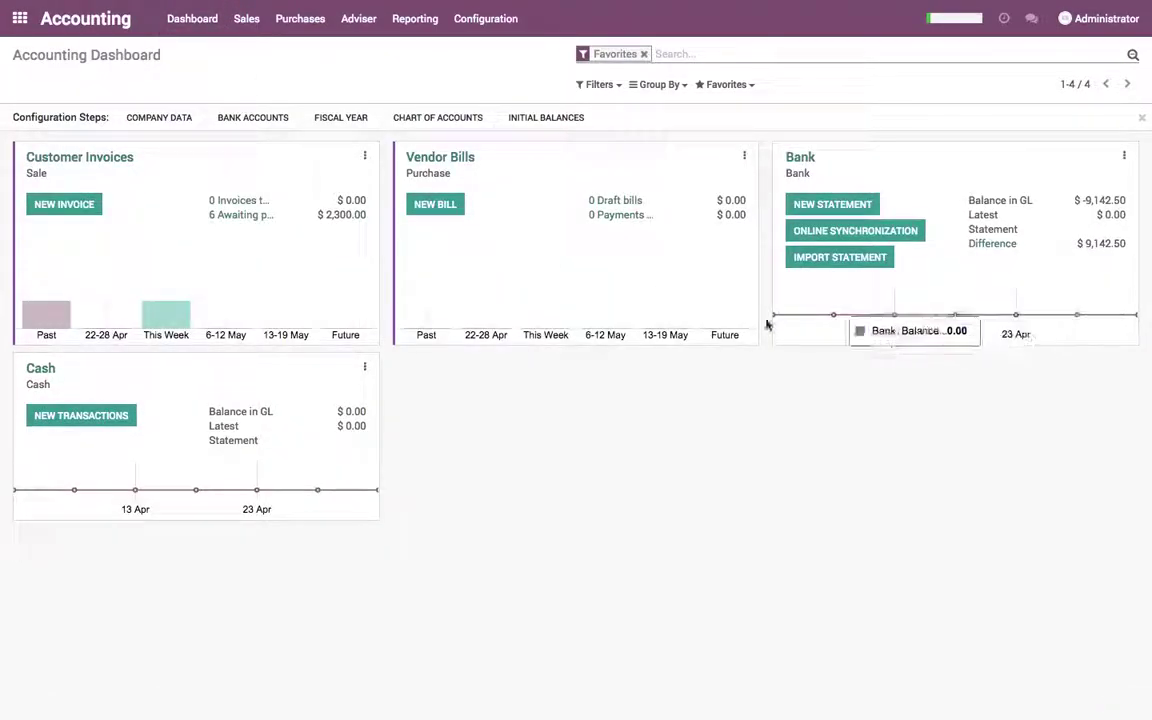
left_click(466, 159)
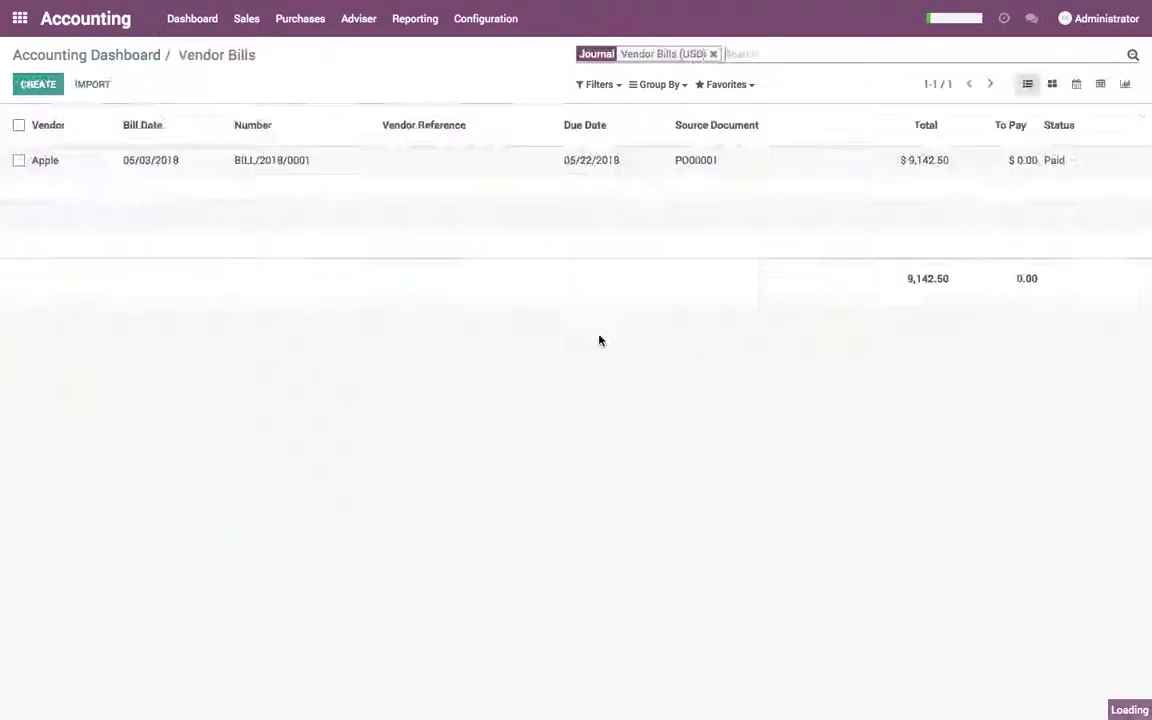
left_click(1018, 166)
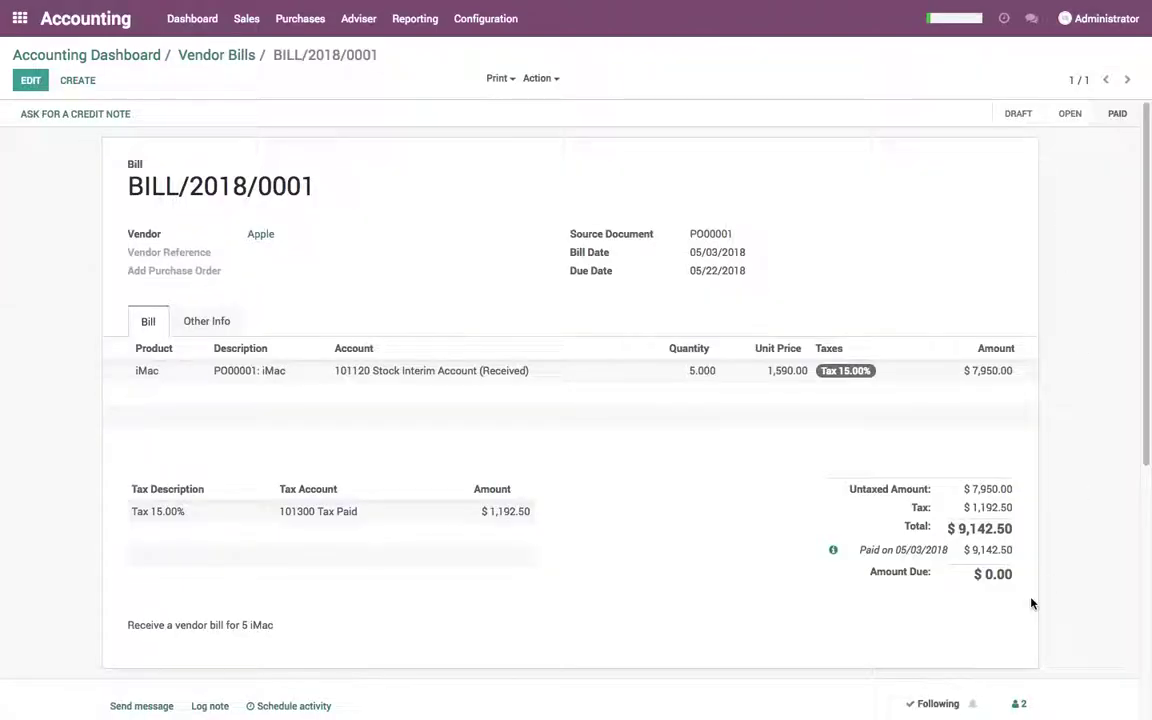
Switch to the Purchases app, open purchase order PO00001 from Apple and review its linked vendor bill
left_click(19, 18)
left_click(533, 165)
left_click(183, 24)
left_click(213, 72)
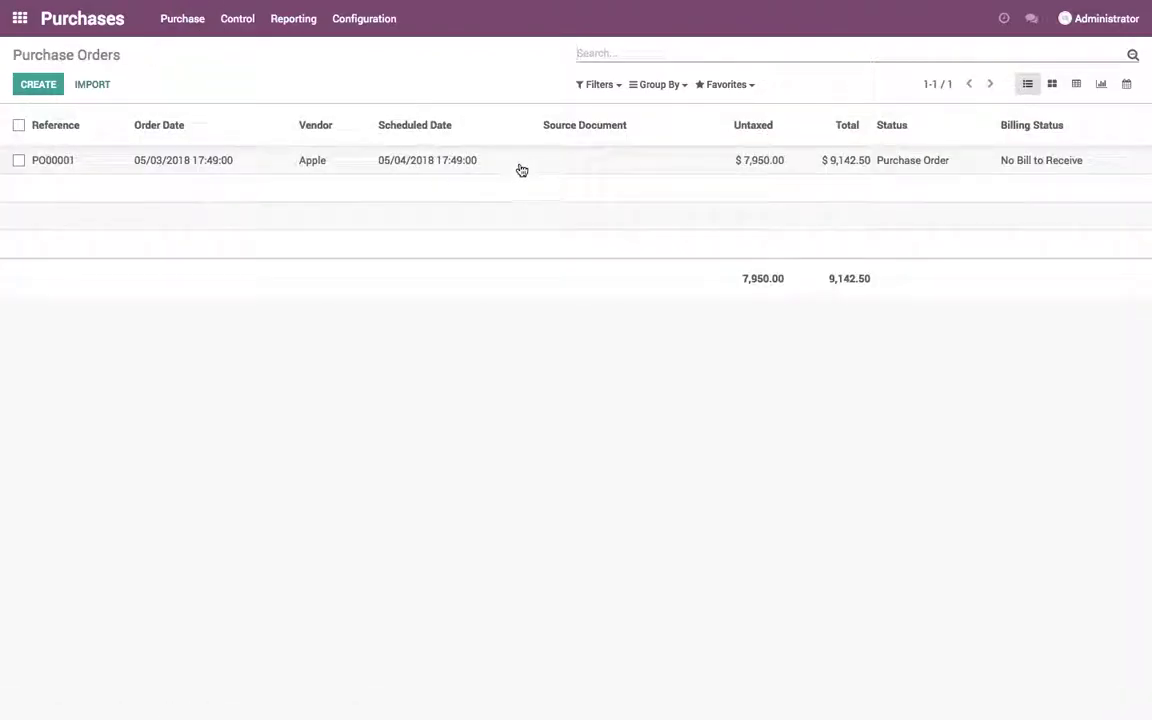
left_click(520, 165)
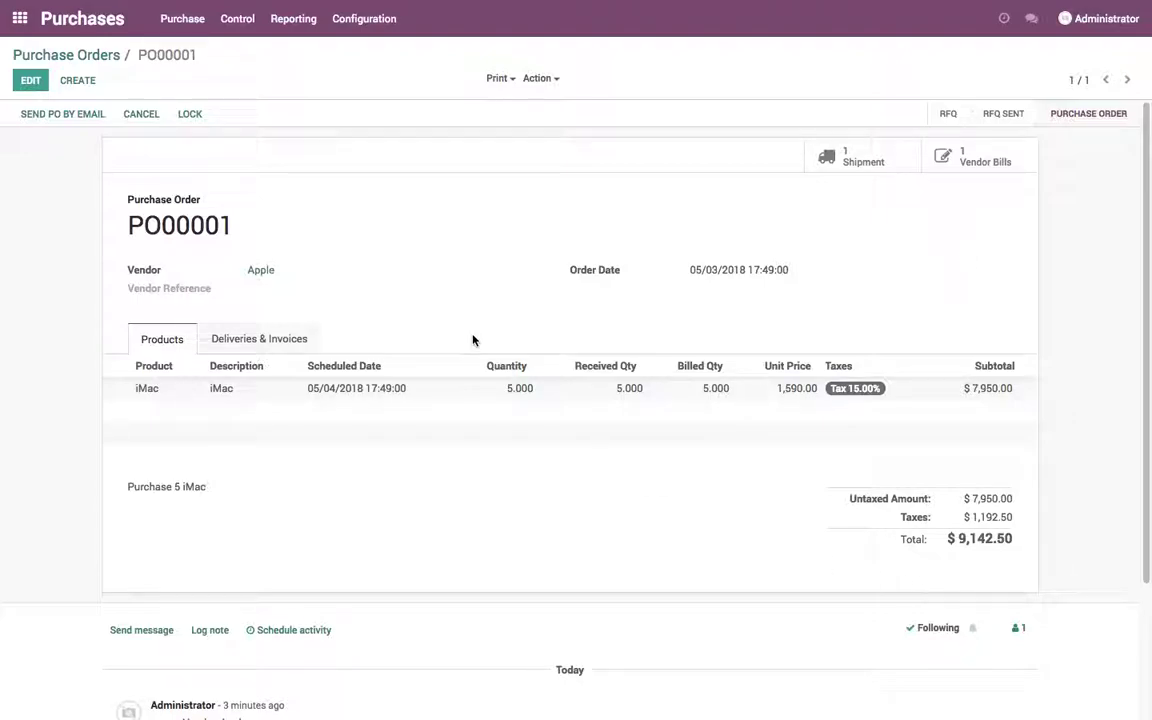
left_click(988, 160)
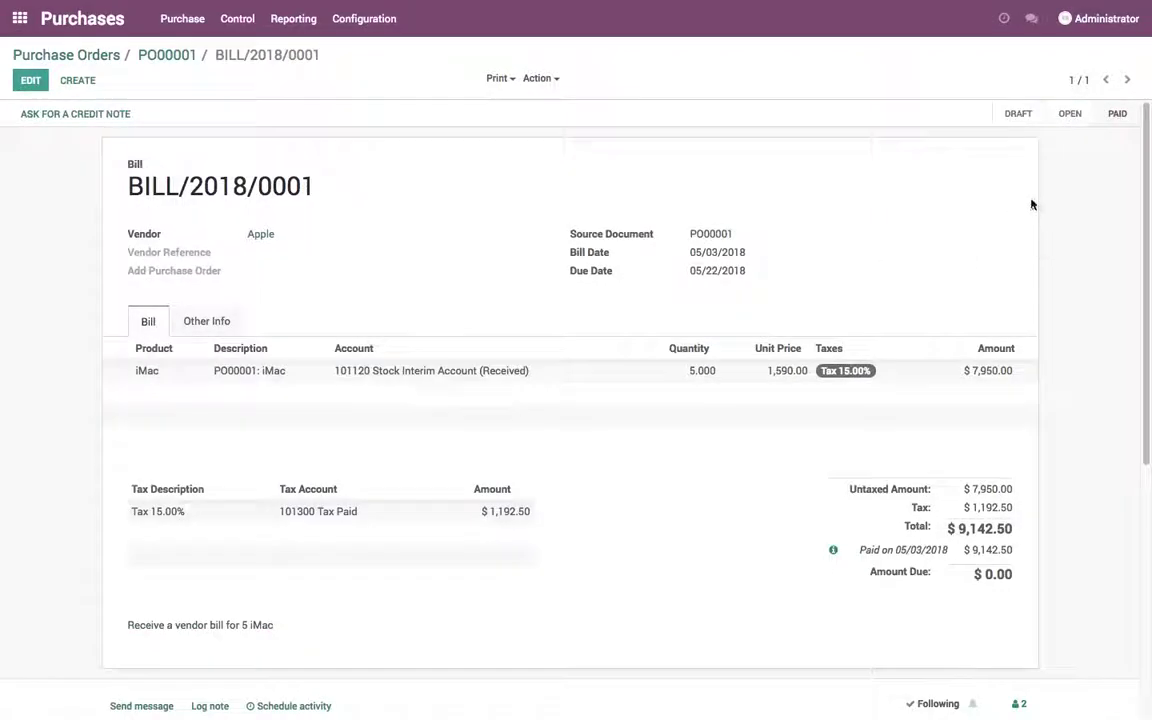